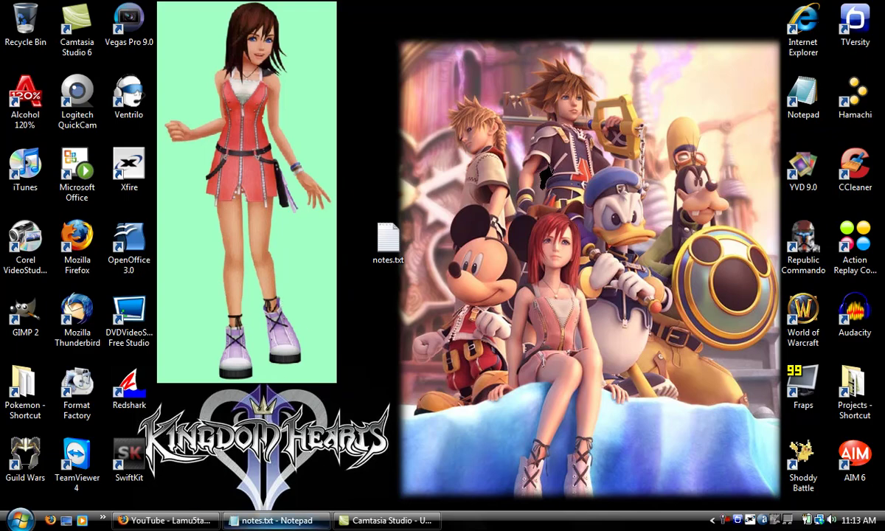
Switch to Firefox and download the All Images archive, allimages.zip, from the YVD Images section of the XeroCreative downloads page.
{"action": "left_click", "coordinate": [166, 521]}
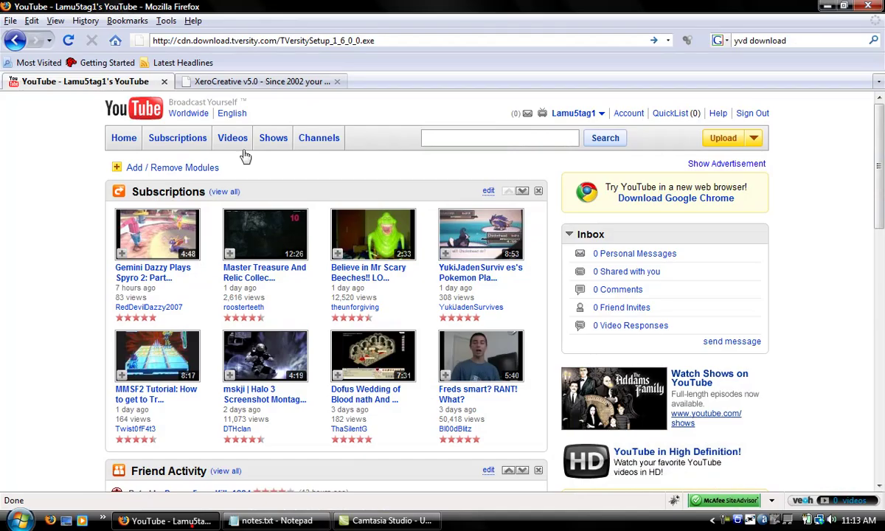
{"action": "left_click", "coordinate": [255, 81]}
{"action": "scroll", "coordinate": [440, 273], "scroll_direction": "up", "scroll_amount": 13}
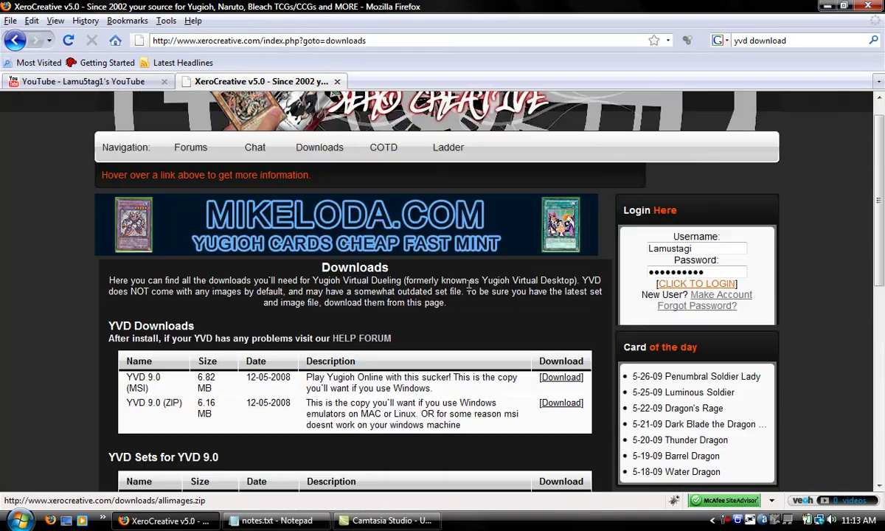
{"action": "scroll", "coordinate": [441, 273], "scroll_direction": "down", "scroll_amount": 13}
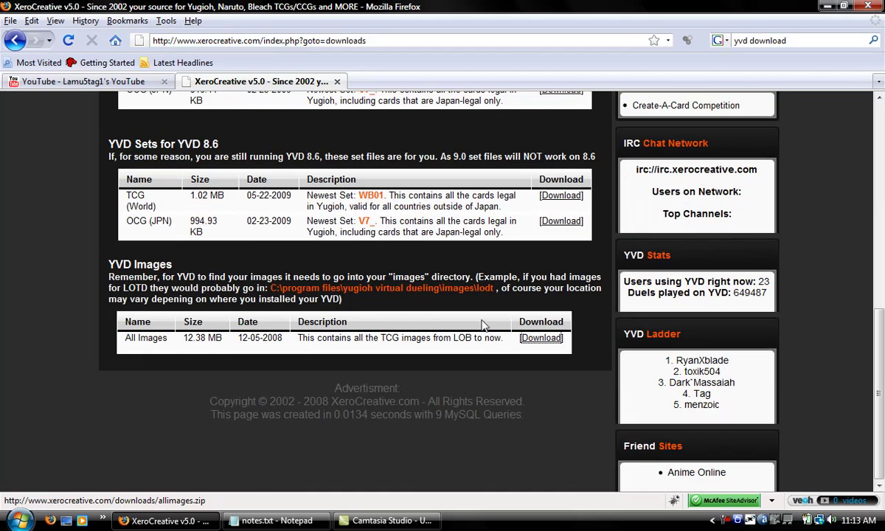
{"action": "left_click", "coordinate": [542, 337]}
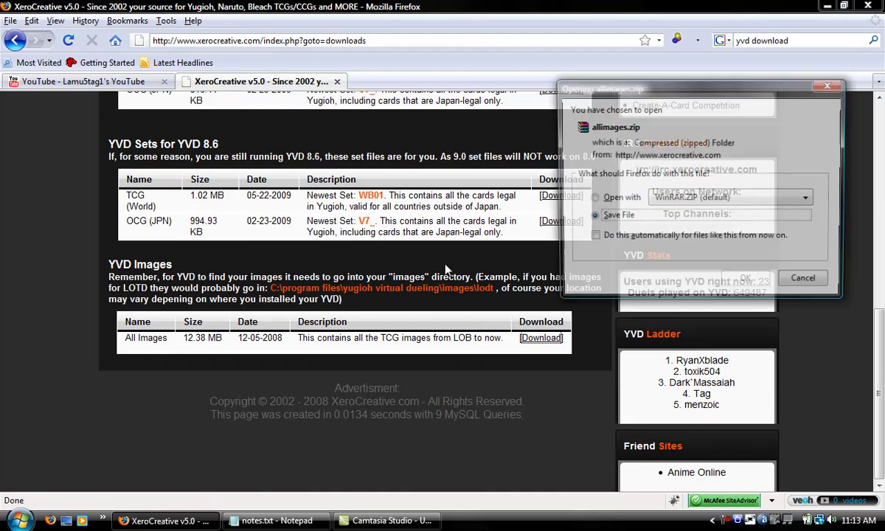
{"action": "left_click", "coordinate": [745, 279]}
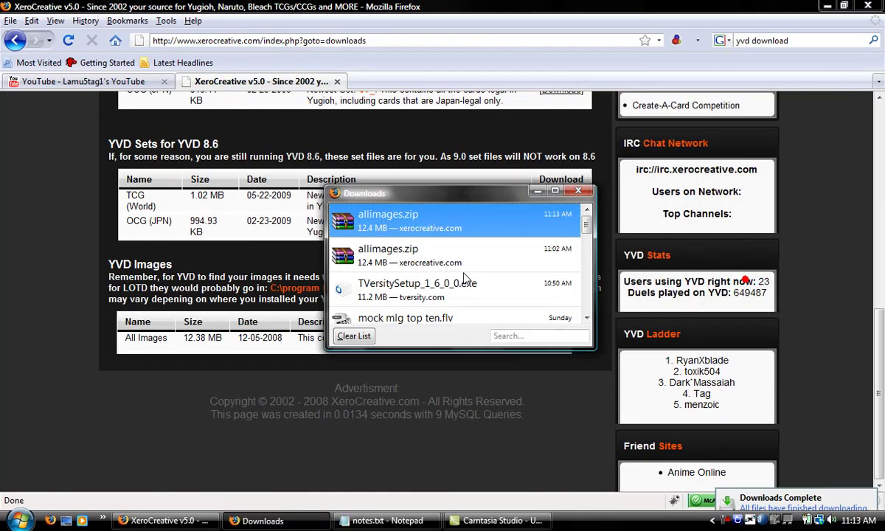
Open the folder containing the downloaded allimages.zip and extract the archive into an allimages folder.
{"action": "right_click", "coordinate": [485, 229]}
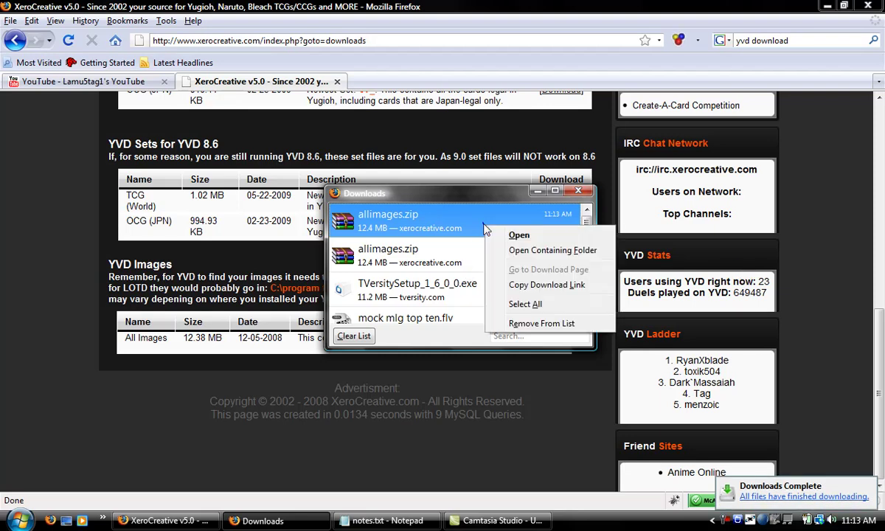
{"action": "left_click", "coordinate": [549, 250]}
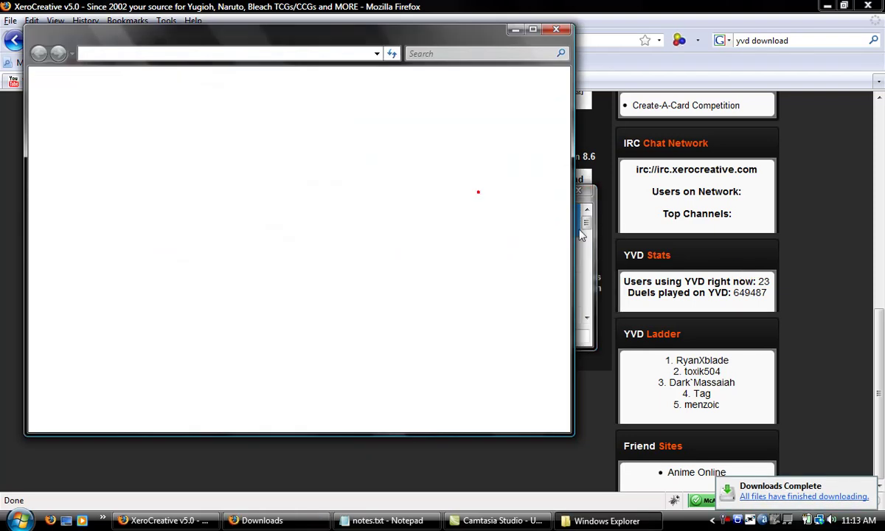
{"action": "left_click", "coordinate": [580, 190]}
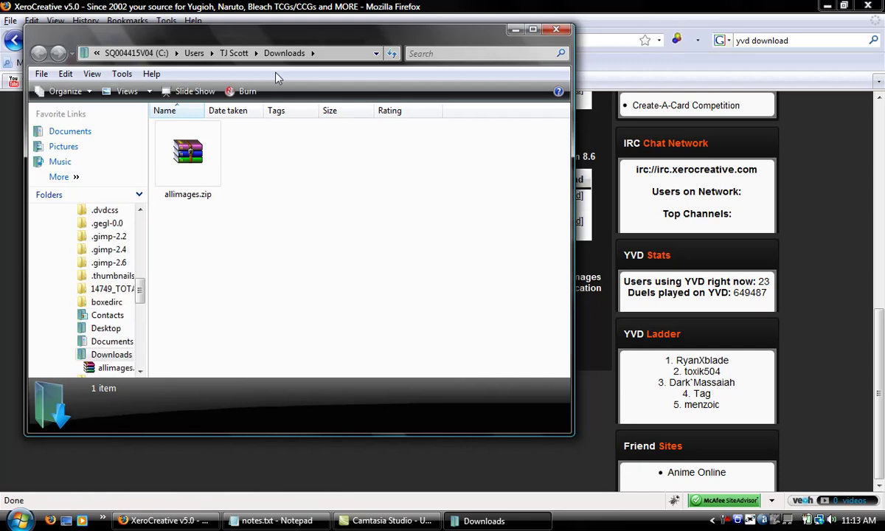
{"action": "left_click_drag", "start_coordinate": [270, 33], "coordinate": [384, 15]}
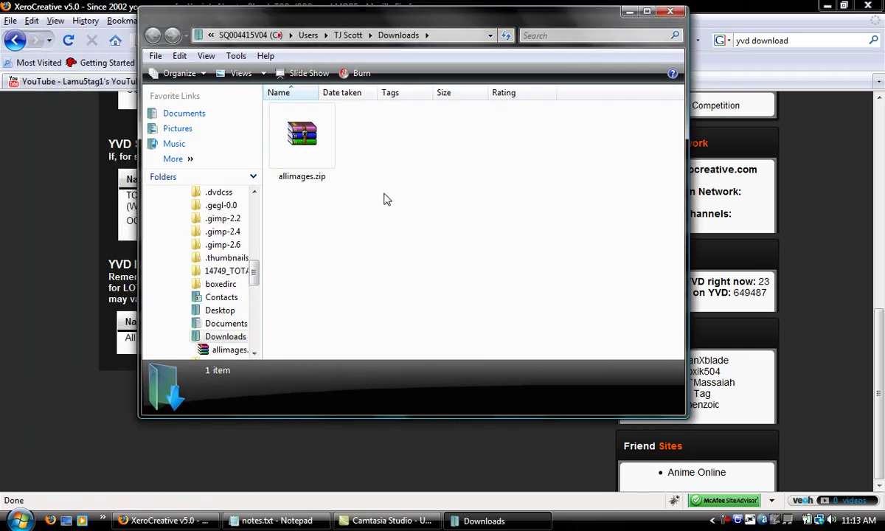
{"action": "right_click", "coordinate": [321, 150]}
{"action": "left_click", "coordinate": [424, 214]}
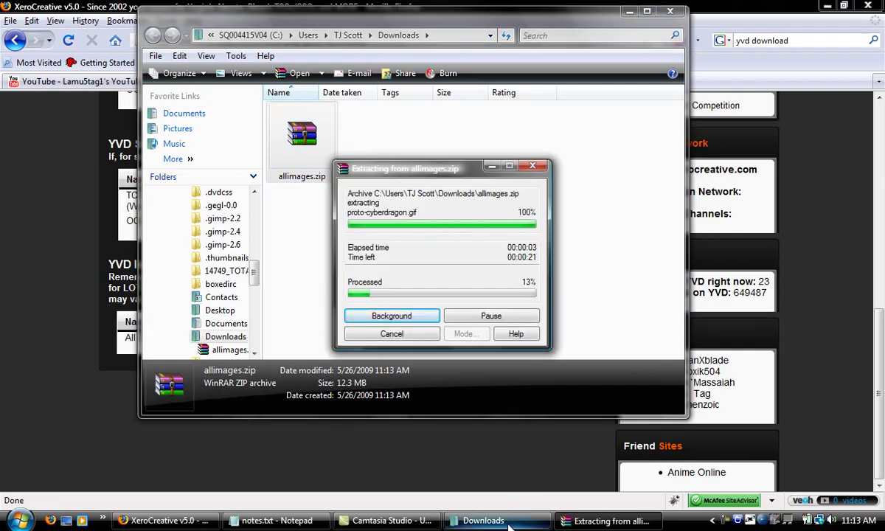
Open the Images folder of Yugioh Virtual Dueling inside Program Files on the C: drive in a separate Explorer window.
{"action": "left_click", "coordinate": [19, 521]}
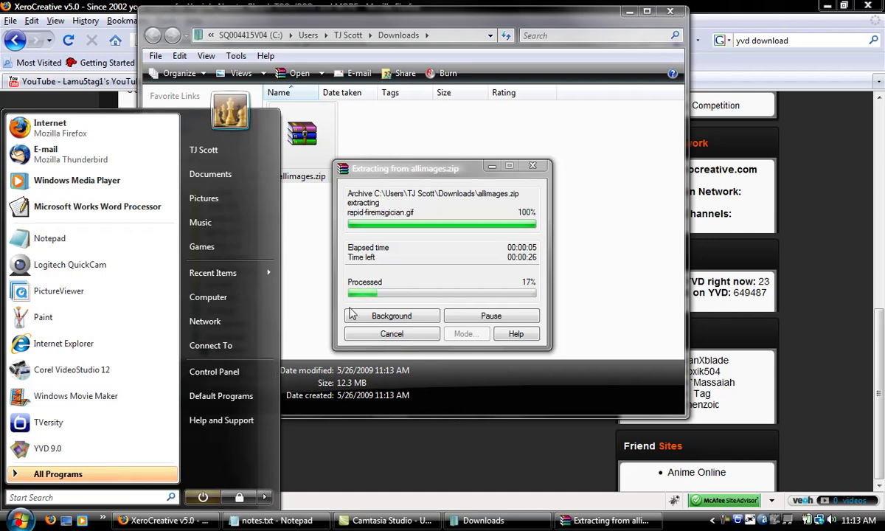
{"action": "left_click", "coordinate": [476, 318]}
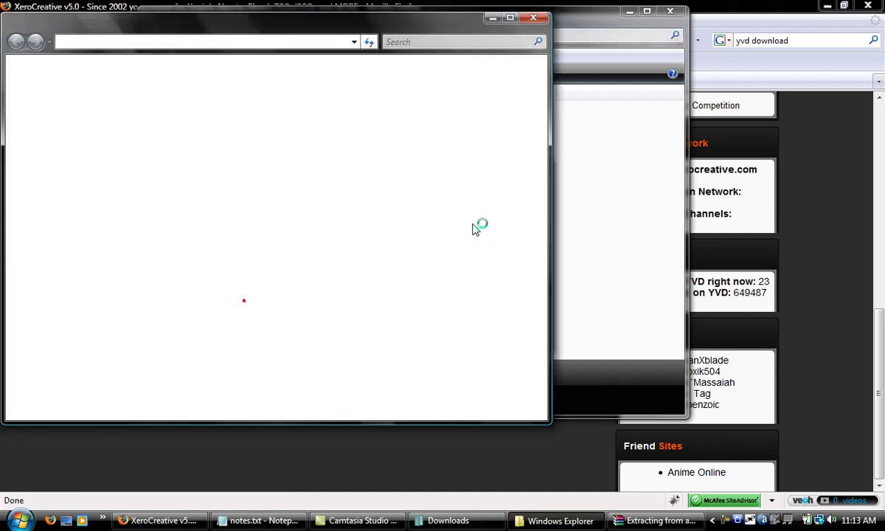
{"action": "left_click_drag", "start_coordinate": [339, 22], "coordinate": [439, 46]}
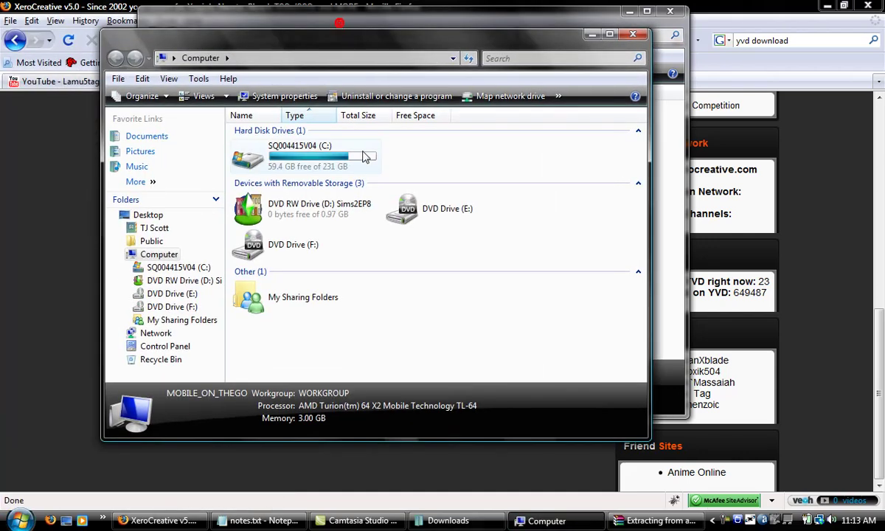
{"action": "double_click", "coordinate": [340, 150]}
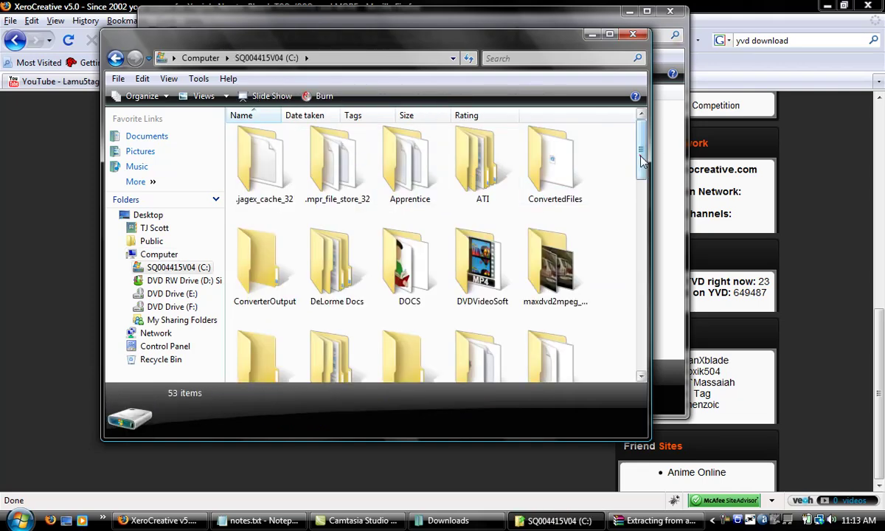
{"action": "left_click", "coordinate": [644, 189]}
{"action": "double_click", "coordinate": [506, 177]}
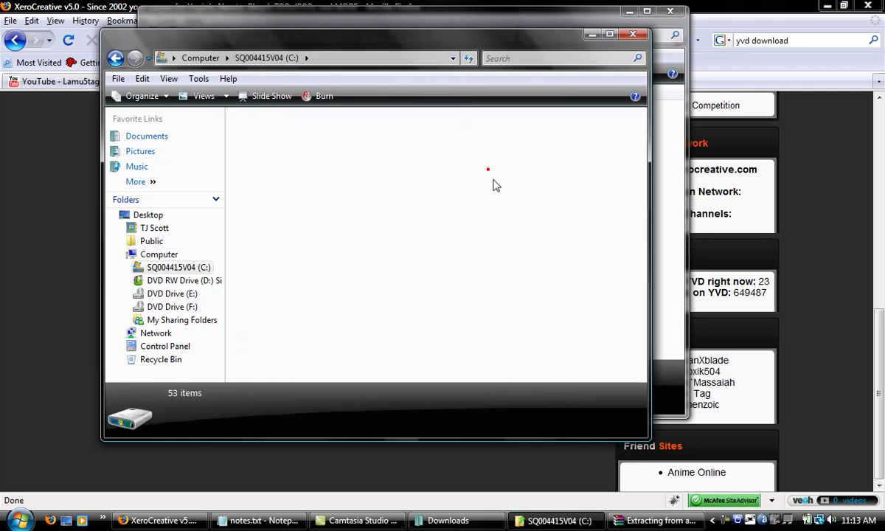
{"action": "left_click_drag", "start_coordinate": [248, 377], "coordinate": [611, 379]}
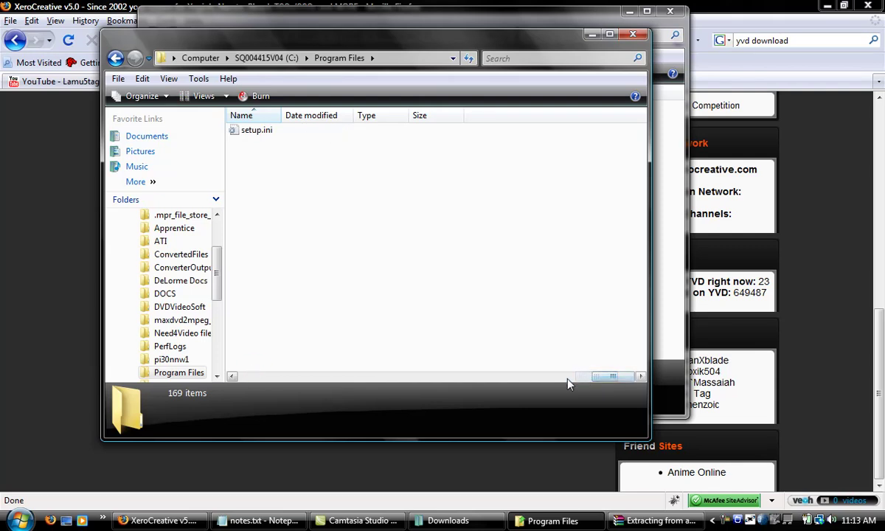
{"action": "left_click", "coordinate": [233, 377]}
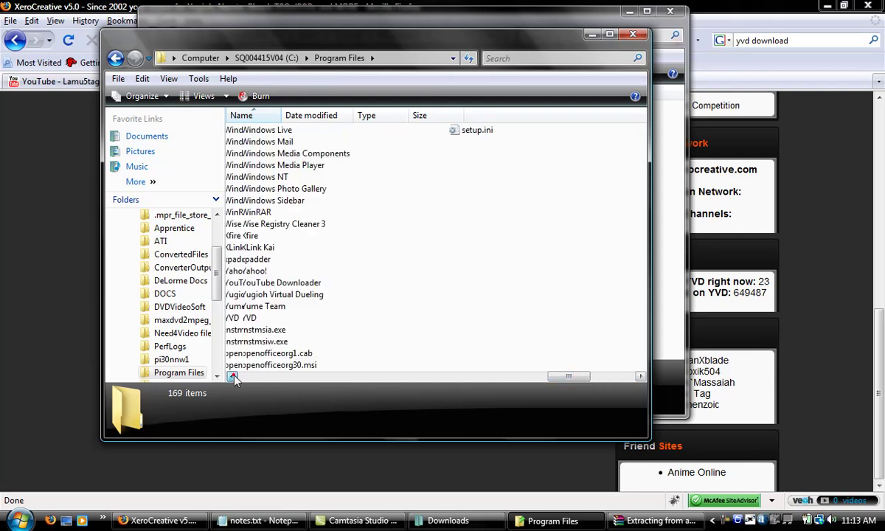
{"action": "double_click", "coordinate": [294, 299]}
{"action": "double_click", "coordinate": [284, 159]}
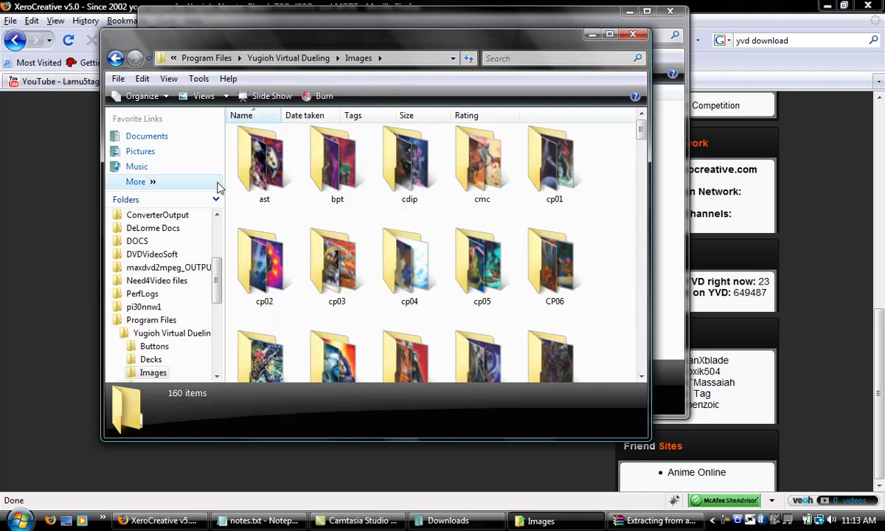
Cancel the running extraction of allimages.zip and open the extracted allimages folder in Downloads.
{"action": "left_click", "coordinate": [592, 34]}
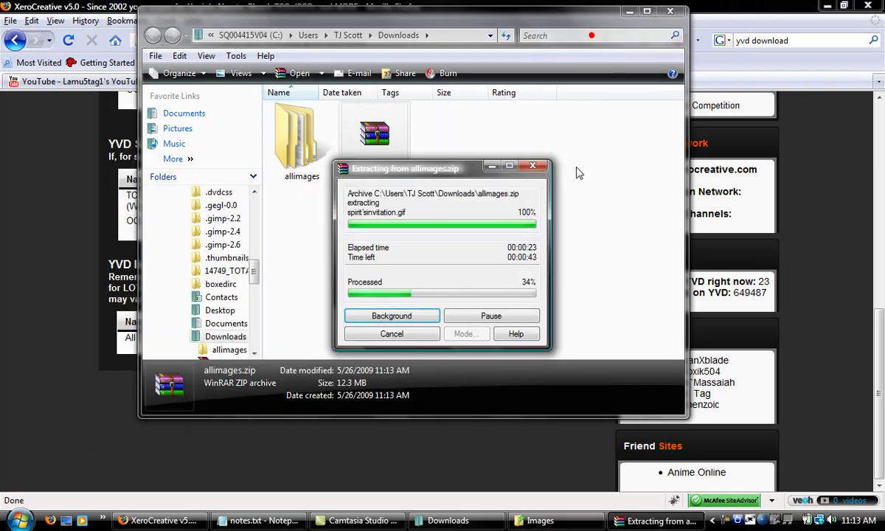
{"action": "left_click_drag", "start_coordinate": [435, 167], "coordinate": [549, 107]}
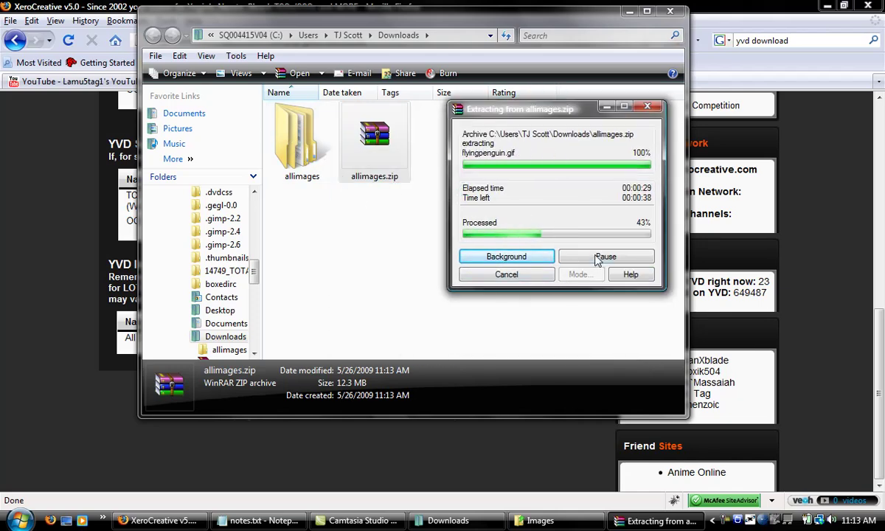
{"action": "left_click", "coordinate": [520, 279]}
{"action": "double_click", "coordinate": [313, 157]}
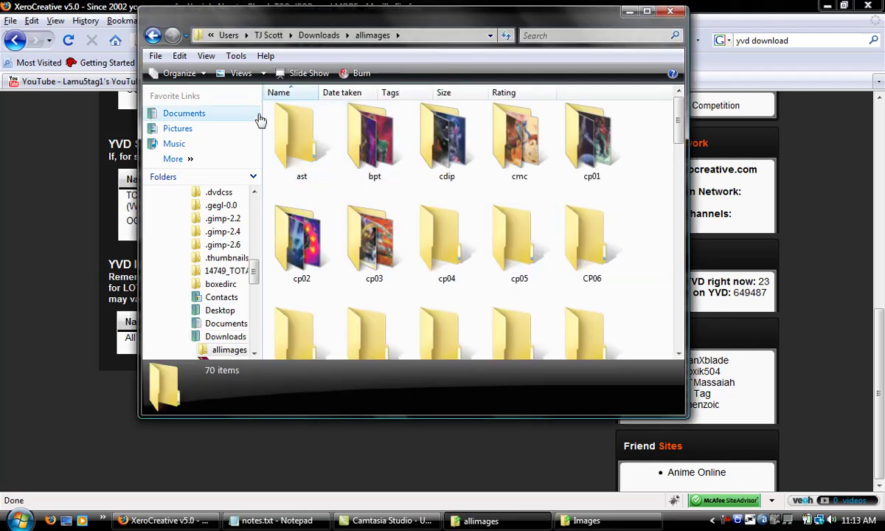
Select the card set folders in allimages and switch to the Yugioh Virtual Dueling Images folder.
{"action": "scroll", "coordinate": [670, 217], "scroll_direction": "down", "scroll_amount": 10}
{"action": "left_click_drag", "start_coordinate": [657, 340], "coordinate": [598, 15]}
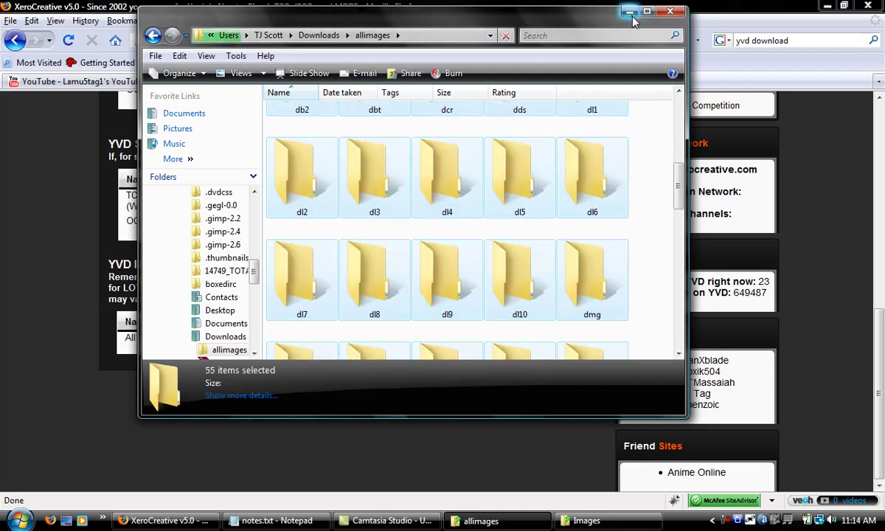
{"action": "left_click", "coordinate": [628, 12]}
{"action": "left_click", "coordinate": [625, 525]}
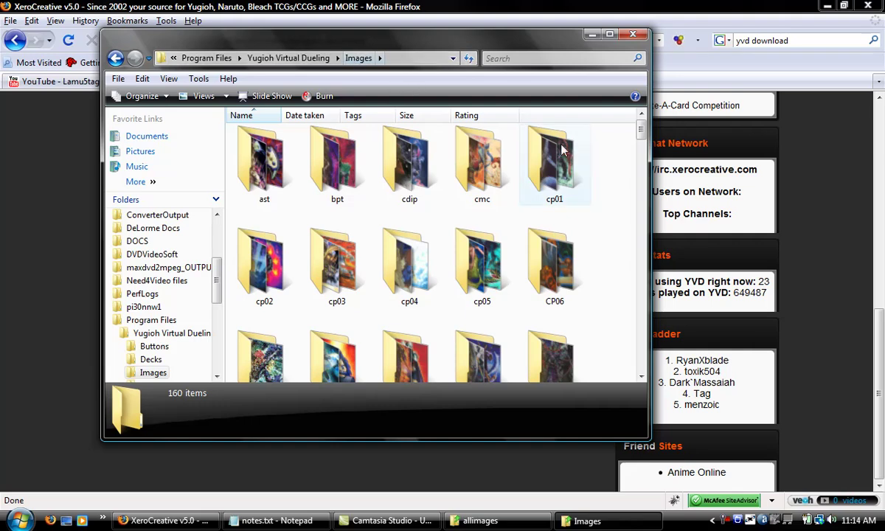
Close the allimages folder window and bring the Yugioh Virtual Dueling Images folder back up.
{"action": "left_click", "coordinate": [592, 34]}
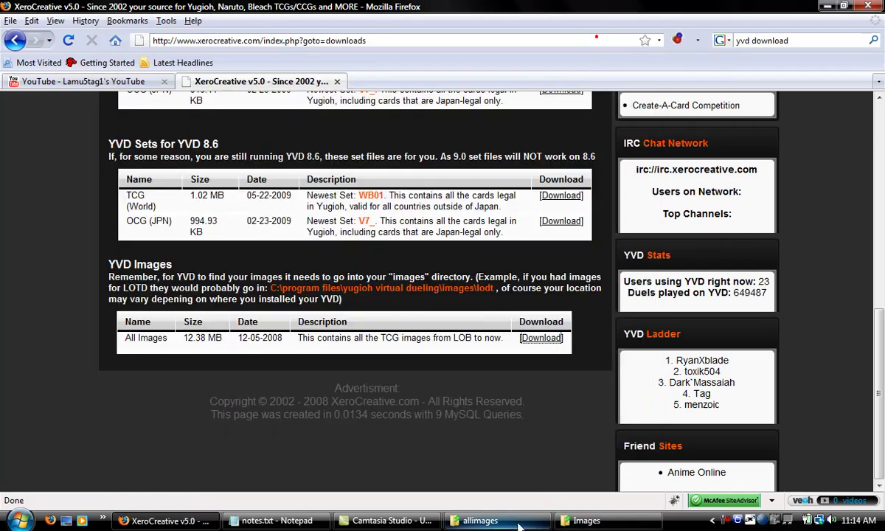
{"action": "left_click", "coordinate": [487, 521]}
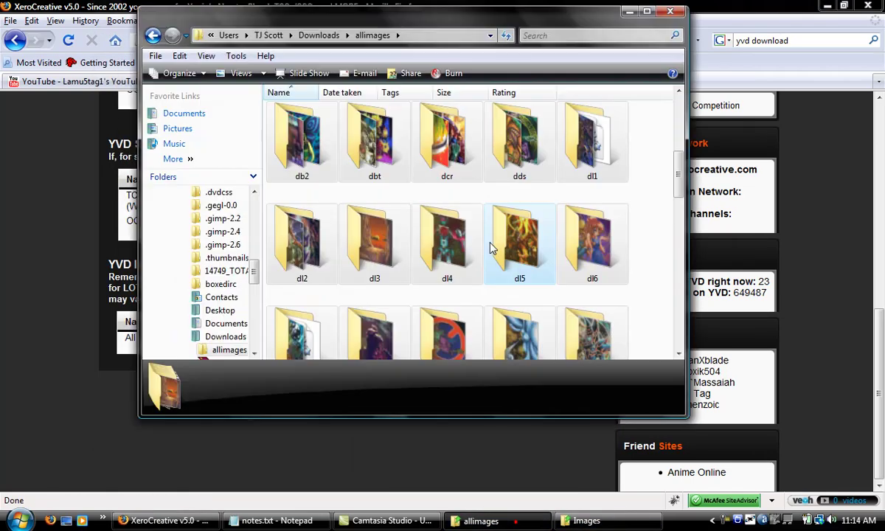
{"action": "left_click", "coordinate": [671, 13]}
{"action": "left_click", "coordinate": [476, 520]}
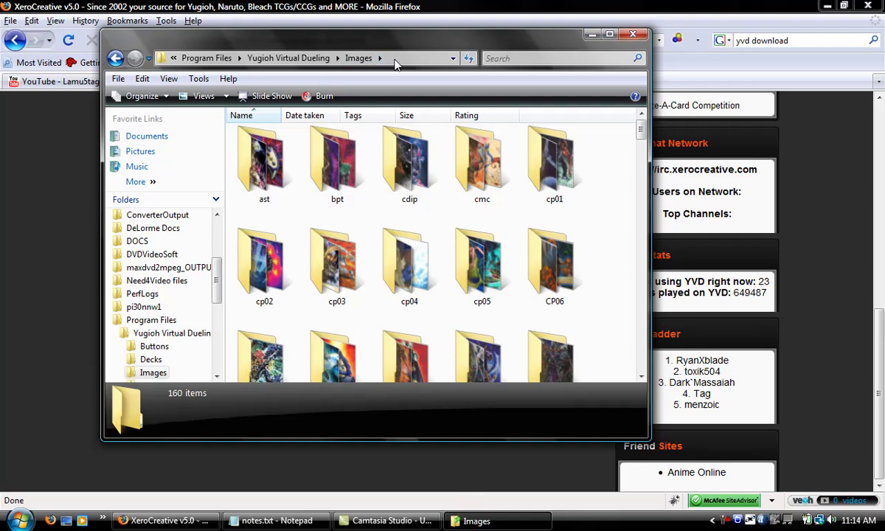
Reopen the Images folder from its parent Yugioh Virtual Dueling folder, and clear the desktop by closing the folder and minimizing the browser.
{"action": "left_click", "coordinate": [276, 59]}
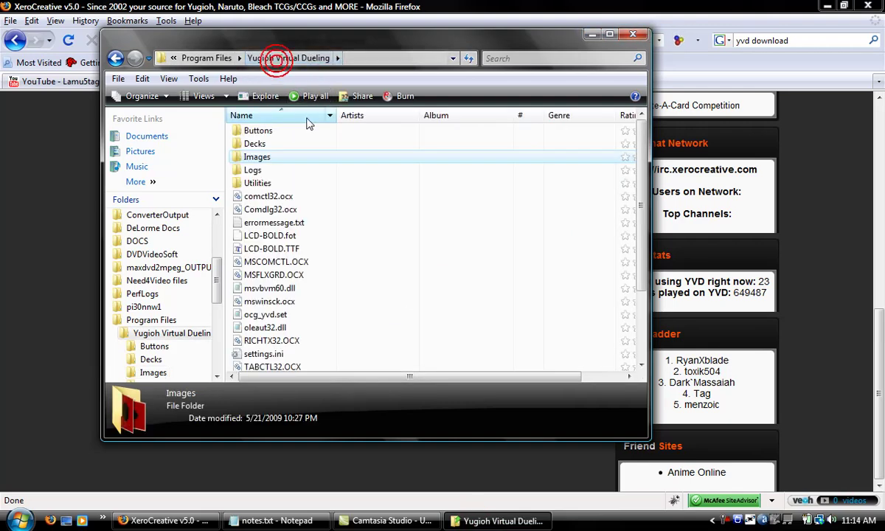
{"action": "double_click", "coordinate": [278, 158]}
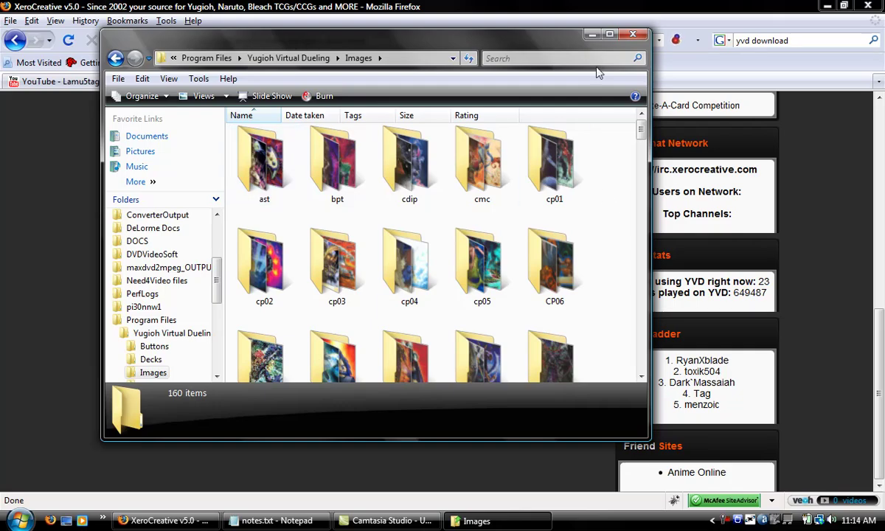
{"action": "left_click", "coordinate": [633, 34]}
{"action": "left_click", "coordinate": [827, 6]}
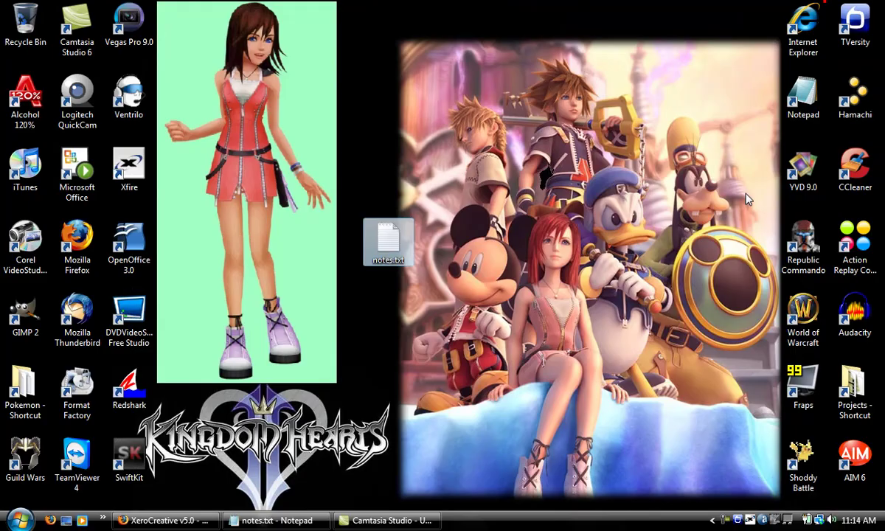
Launch YVD 9.0 from the desktop and display the SDJ 7 Colored Fish card from the full card list.
{"action": "double_click", "coordinate": [804, 168]}
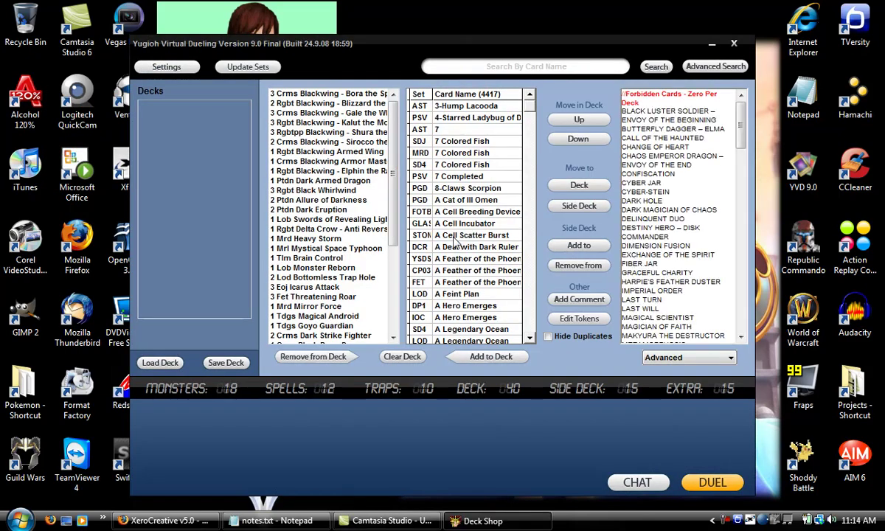
{"action": "left_click", "coordinate": [484, 142]}
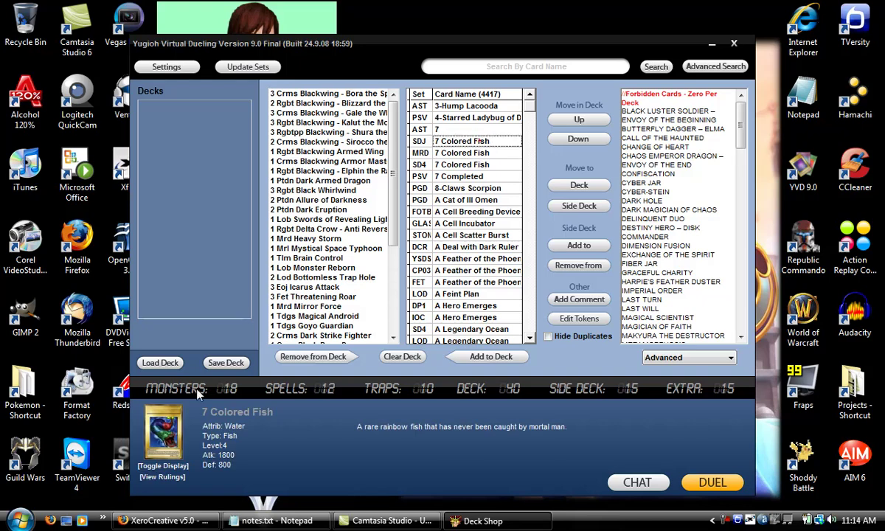
Check the images of deck cards such as Blackwing - Blizzard the Far North, Blackwing - Bora the Spear and Mystical Space Typhoon.
{"action": "left_click", "coordinate": [366, 95]}
{"action": "left_click", "coordinate": [365, 104]}
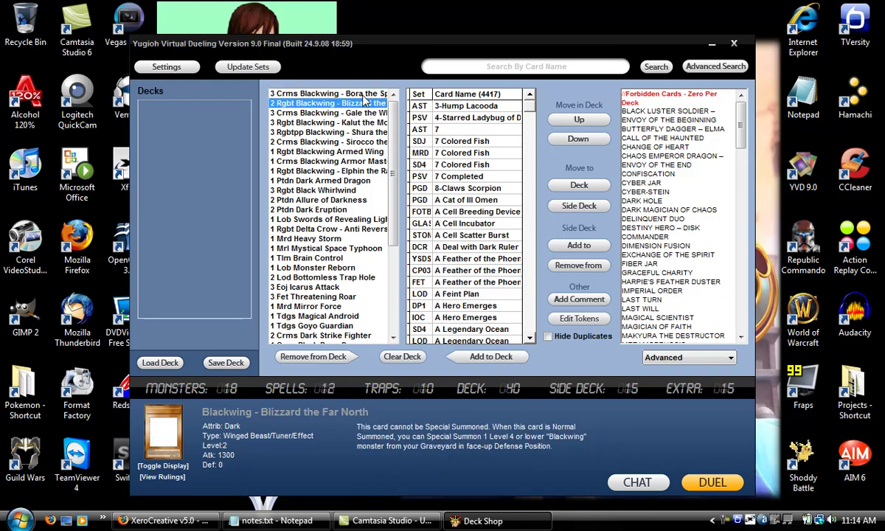
{"action": "mouse_move", "coordinate": [393, 125]}
{"action": "left_mouse_down"}
{"action": "mouse_move", "coordinate": [390, 227]}
{"action": "mouse_move", "coordinate": [390, 110]}
{"action": "left_mouse_up"}
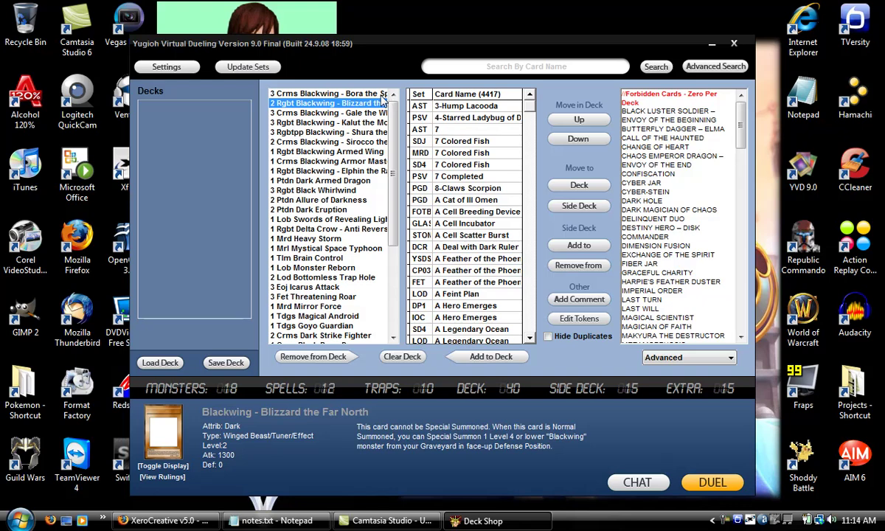
{"action": "left_click", "coordinate": [382, 94]}
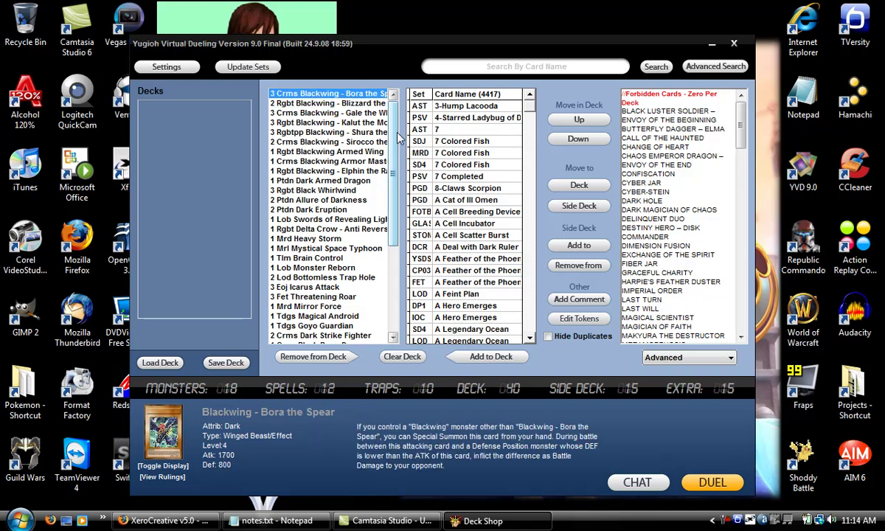
{"action": "left_click_drag", "start_coordinate": [365, 107], "coordinate": [336, 248]}
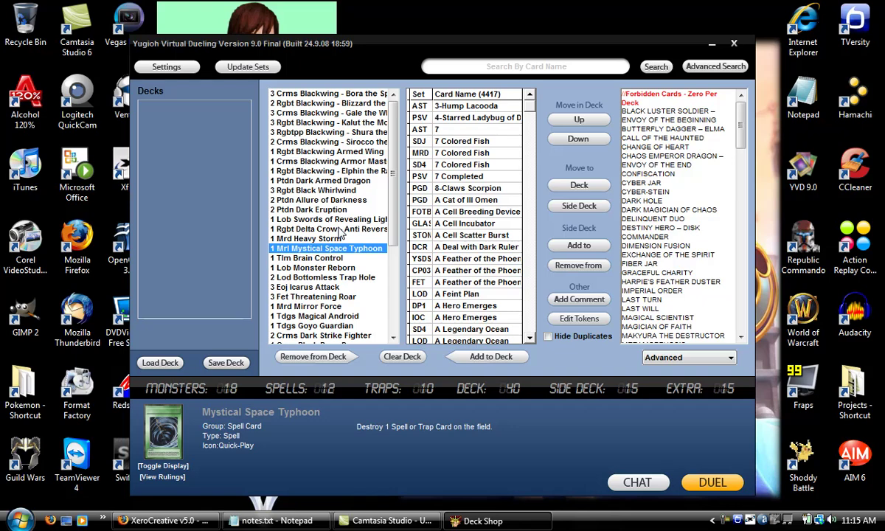
Clear the deck, and add two copies of MRD 7 Colored Fish to the main deck and one to the side deck.
{"action": "left_click", "coordinate": [413, 359]}
{"action": "left_click", "coordinate": [456, 296]}
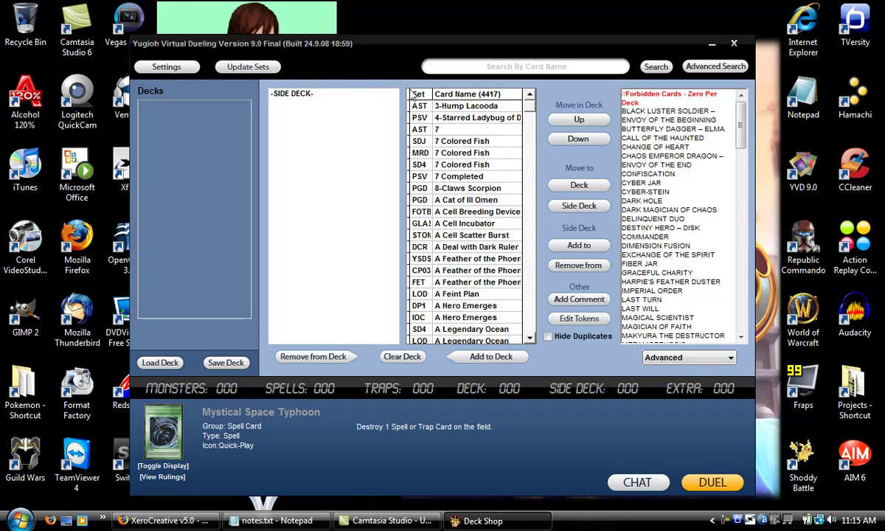
{"action": "left_click", "coordinate": [476, 152]}
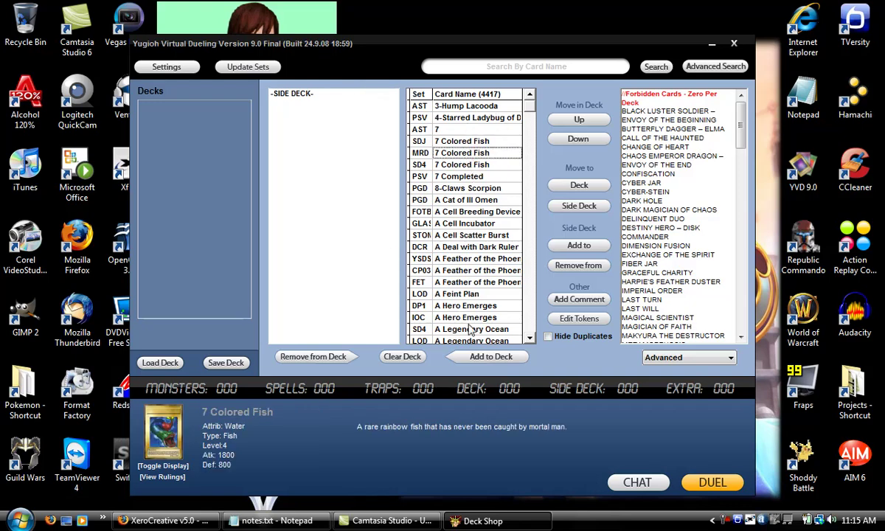
{"action": "double_click", "coordinate": [478, 358]}
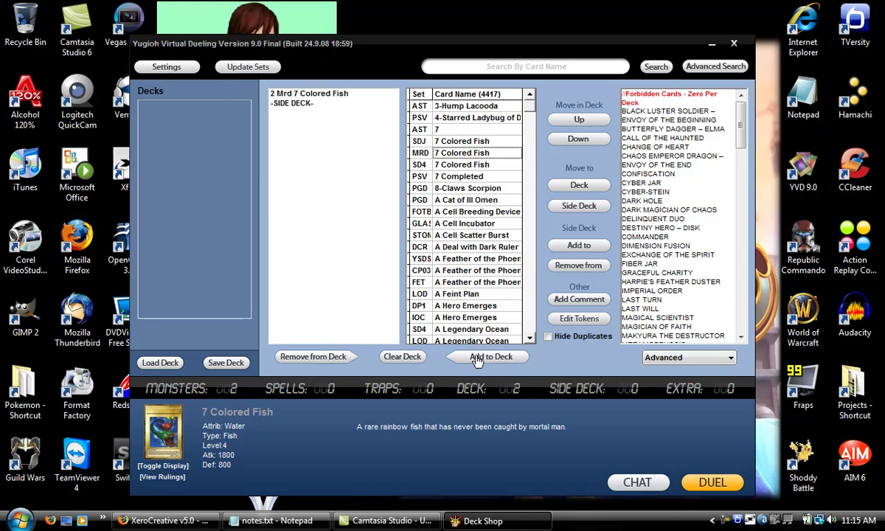
{"action": "left_click", "coordinate": [553, 243]}
Search the card list for "judgment dragon" and display the Judgment Dragon card.
{"action": "left_click", "coordinate": [516, 67]}
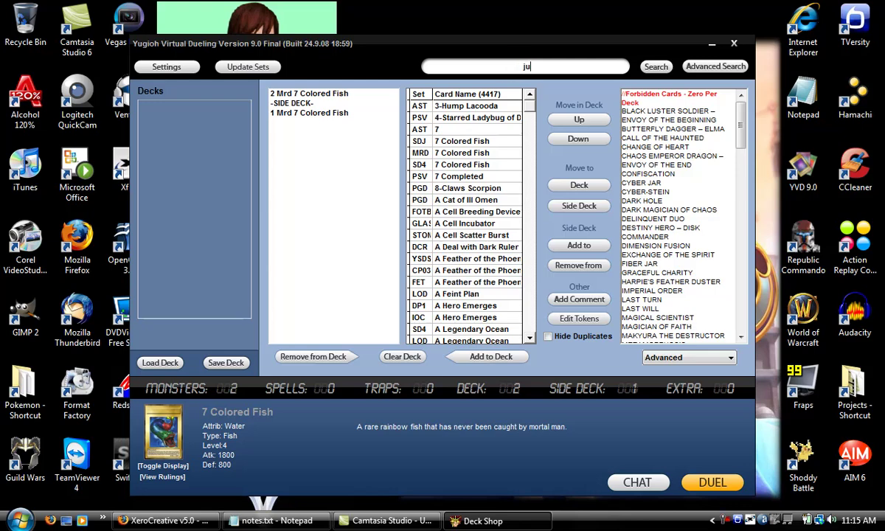
{"action": "type", "text": "judgment dragon"}
{"action": "key", "text": "Return"}
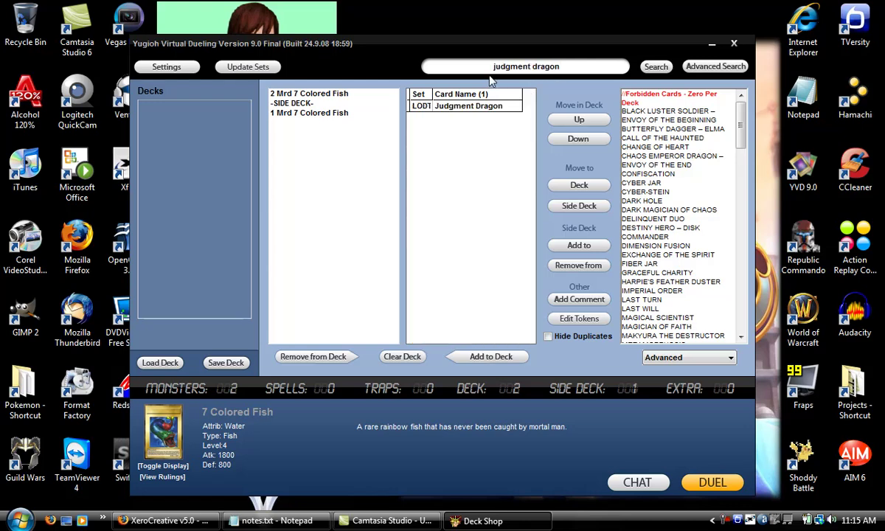
{"action": "left_click", "coordinate": [457, 106]}
Search the card list for "lightsworn" and check the images of Ehren, Lightsworn Monk and Jain, Lightsworn Paladin.
{"action": "left_click_drag", "start_coordinate": [561, 66], "coordinate": [418, 74]}
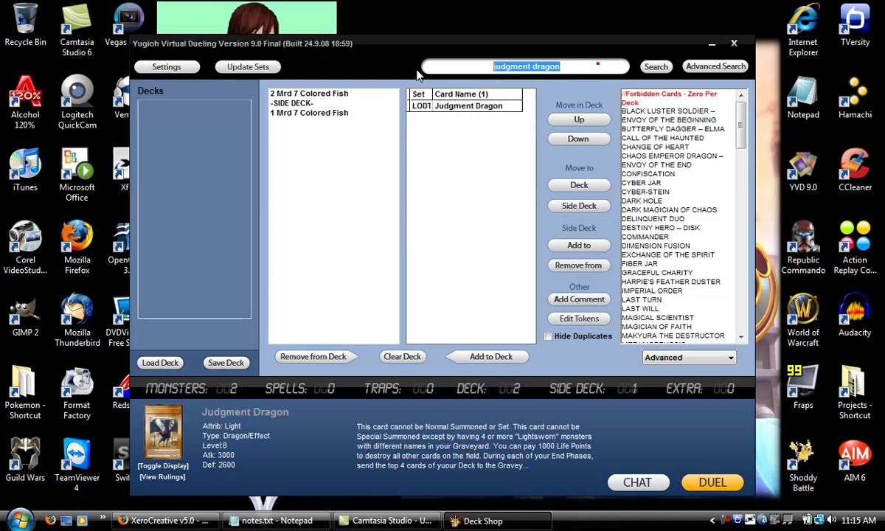
{"action": "type", "text": "lightsworn"}
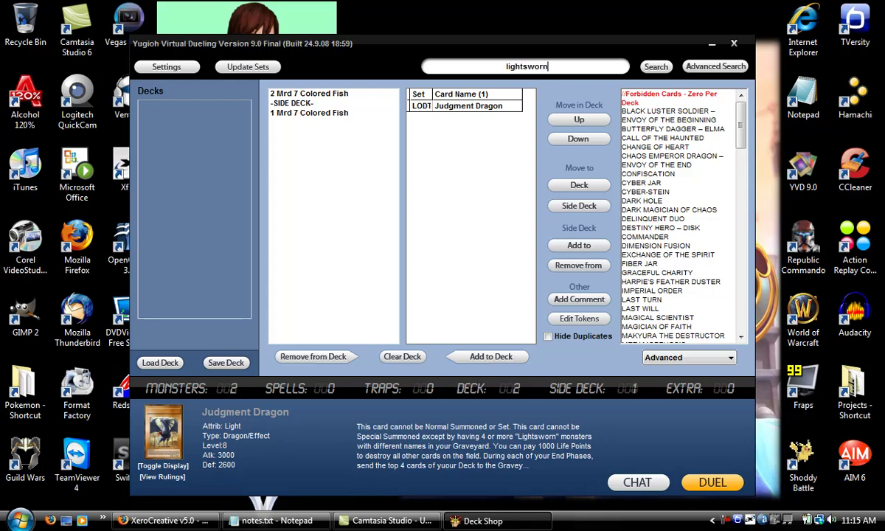
{"action": "key", "text": "Return"}
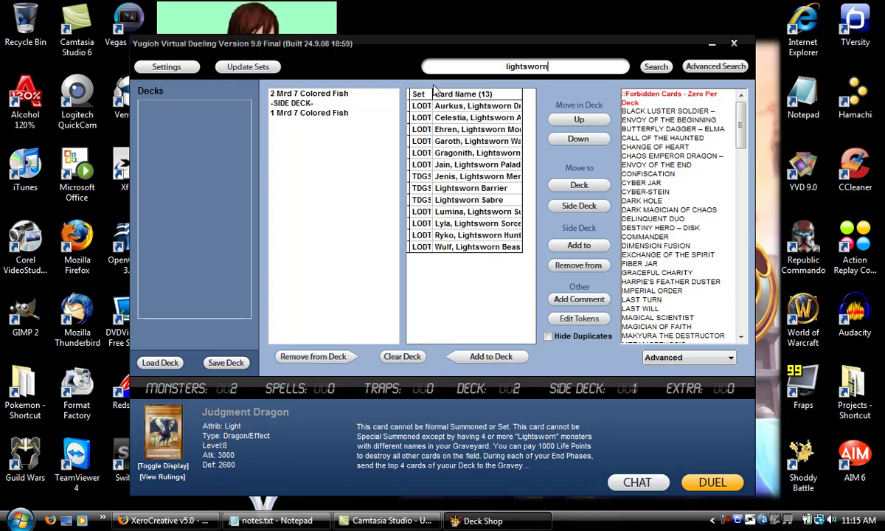
{"action": "left_click", "coordinate": [440, 139]}
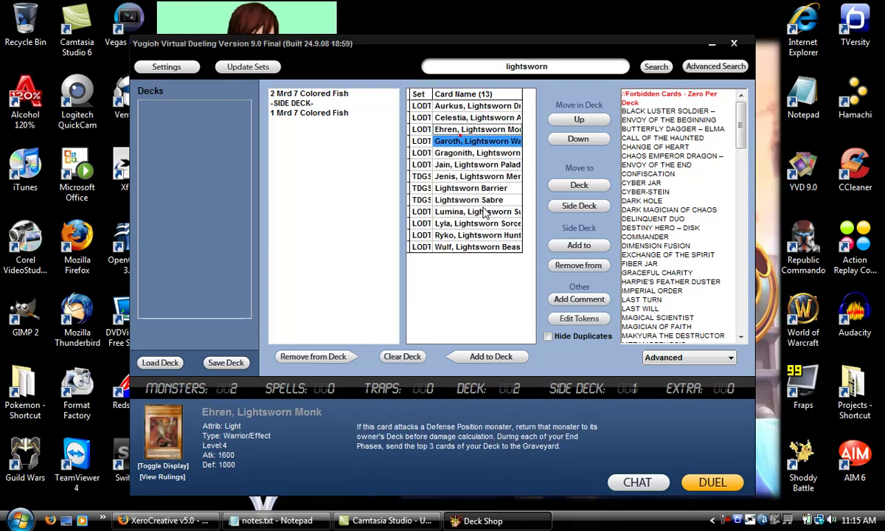
{"action": "left_click", "coordinate": [496, 164]}
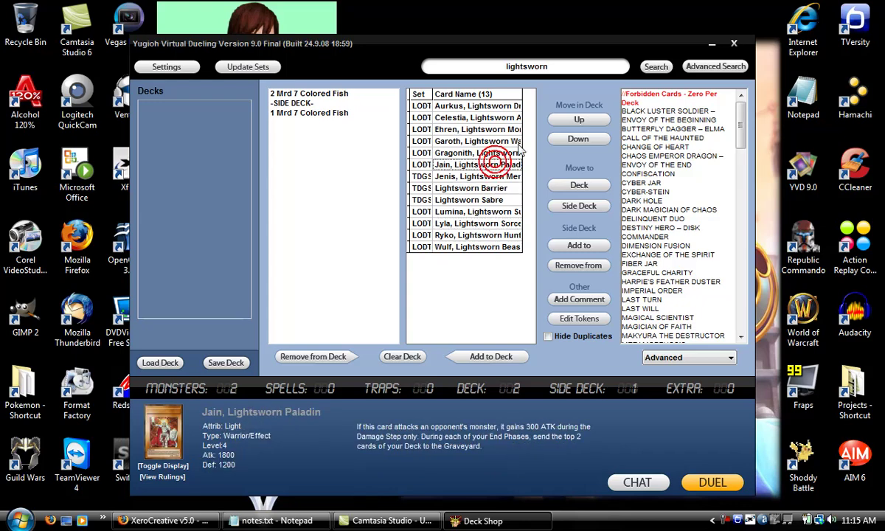
Clear the current deck and load the blackwingjt.dek deck file.
{"action": "left_click", "coordinate": [408, 360]}
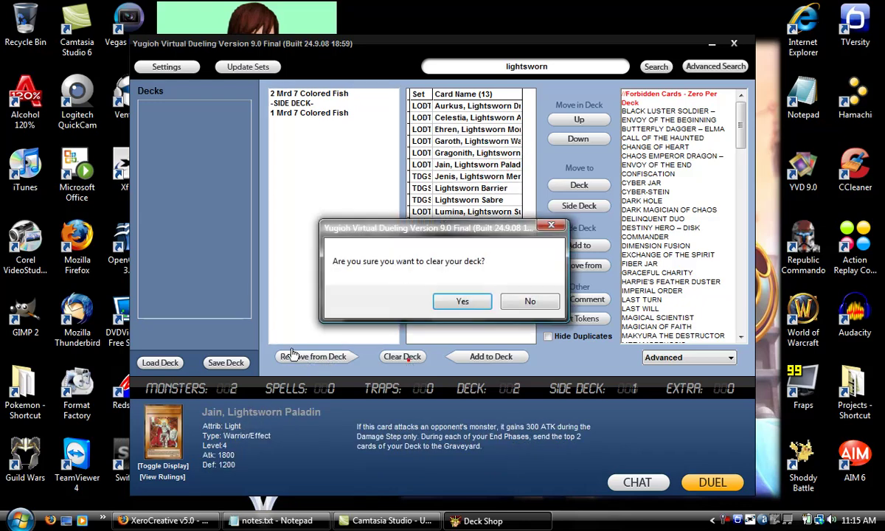
{"action": "left_click", "coordinate": [466, 301]}
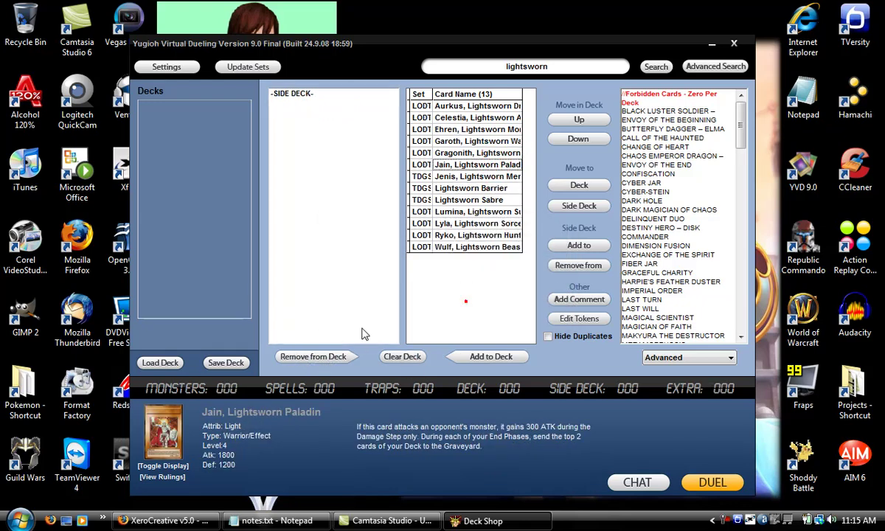
{"action": "left_click", "coordinate": [158, 362]}
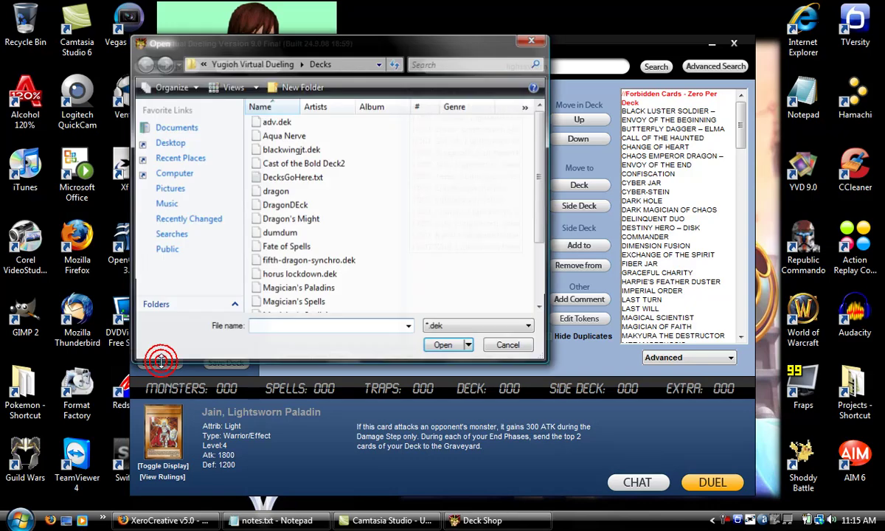
{"action": "left_click", "coordinate": [321, 150]}
{"action": "left_click", "coordinate": [439, 345]}
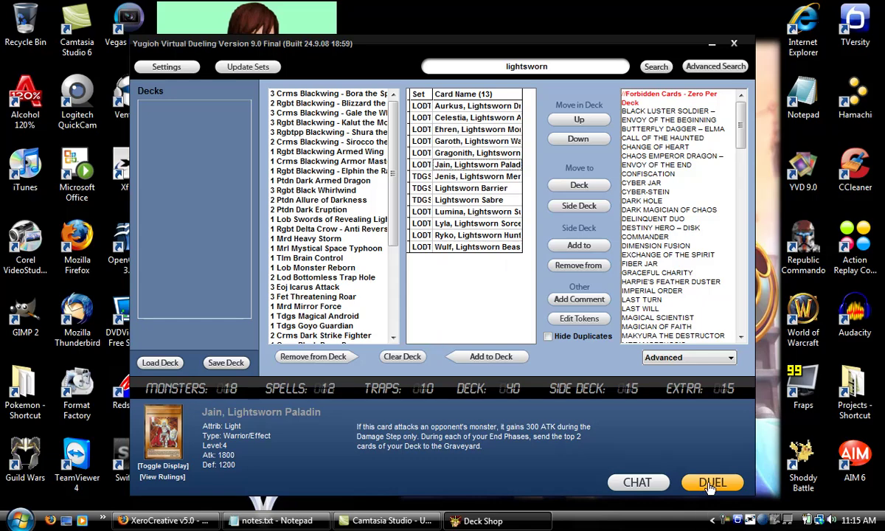
Open the duel field with the loaded deck and draw six cards.
{"action": "left_click", "coordinate": [459, 302]}
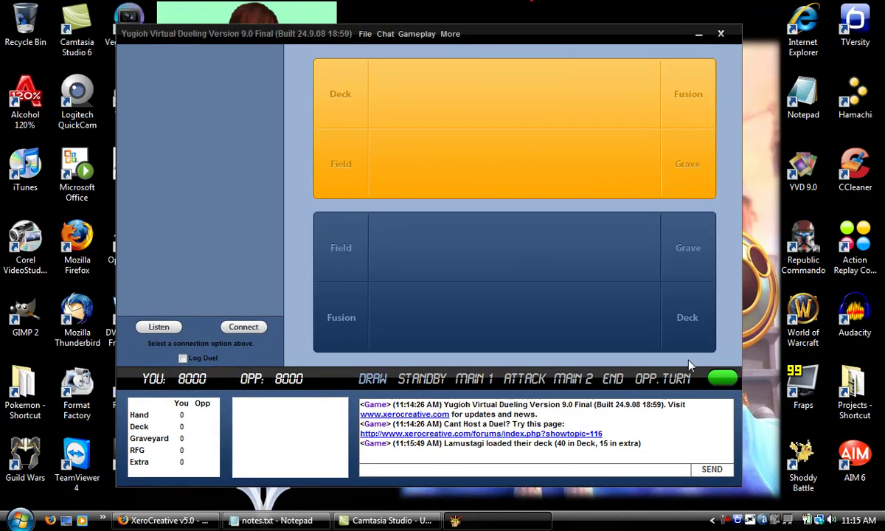
{"action": "left_click", "coordinate": [681, 318]}
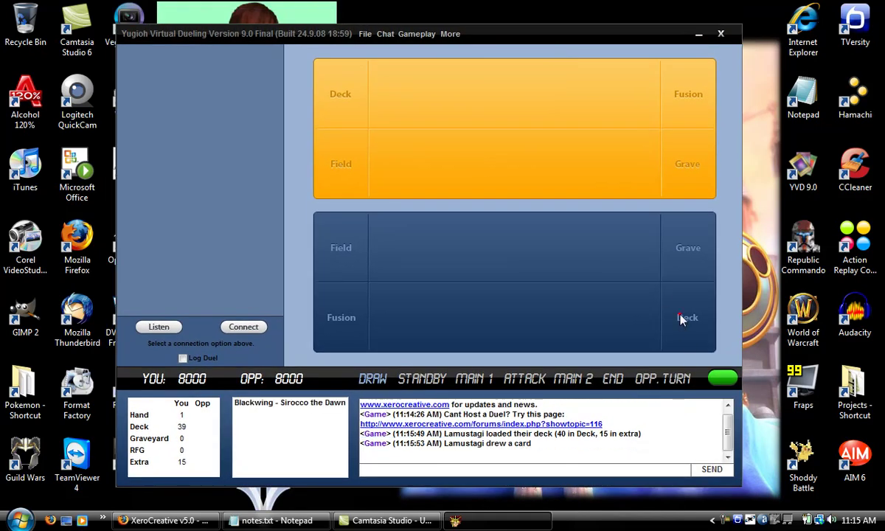
{"action": "left_click", "coordinate": [682, 318]}
{"action": "left_click", "coordinate": [682, 318]}
{"action": "left_click", "coordinate": [682, 318]}
{"action": "left_click", "coordinate": [682, 318]}
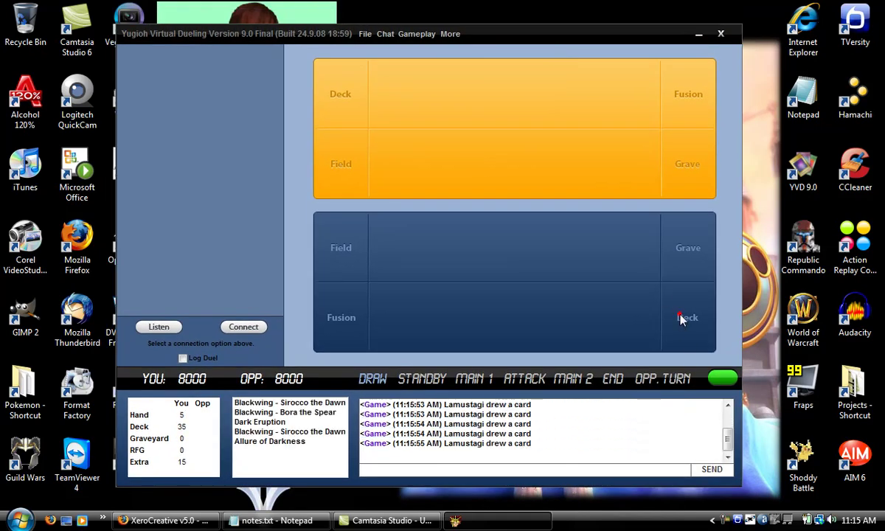
{"action": "left_click", "coordinate": [686, 319]}
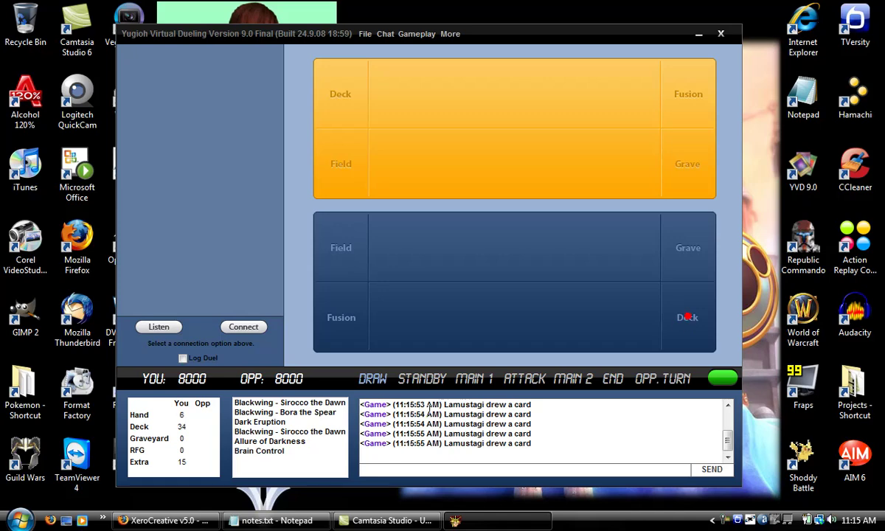
Put Allure of Darkness into play from the hand and draw two cards for its effect.
{"action": "left_click", "coordinate": [293, 441]}
{"action": "left_click_drag", "start_coordinate": [293, 441], "coordinate": [387, 333]}
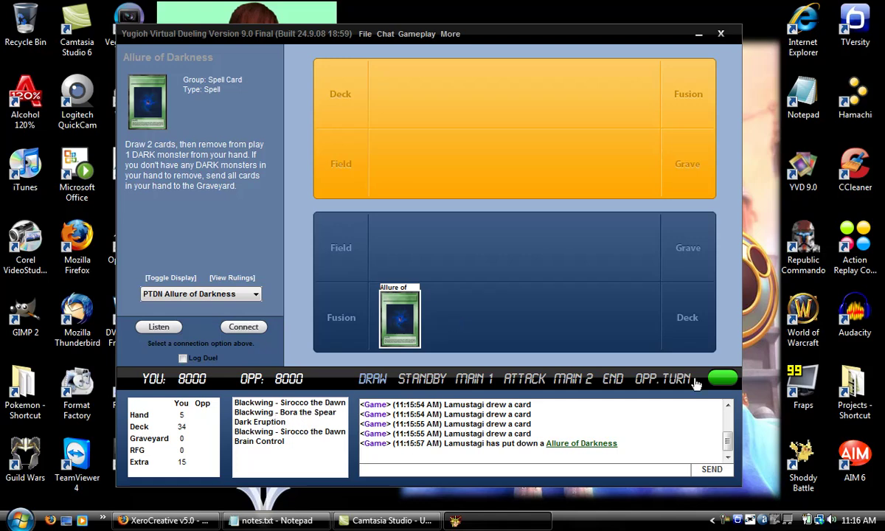
{"action": "double_click", "coordinate": [687, 312]}
{"action": "double_click", "coordinate": [686, 307]}
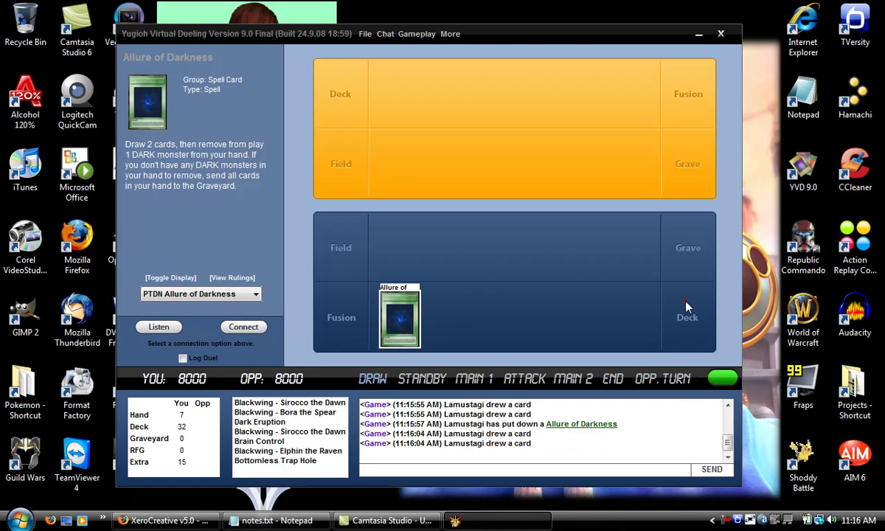
Remove a Blackwing - Sirocco the Dawn in the hand from the game and put Allure of Darkness in the graveyard.
{"action": "left_click", "coordinate": [295, 405]}
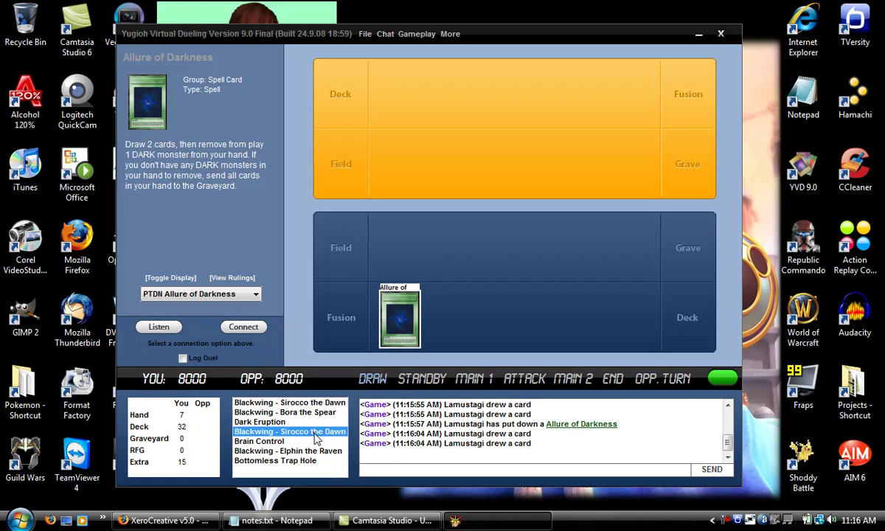
{"action": "right_click", "coordinate": [338, 403]}
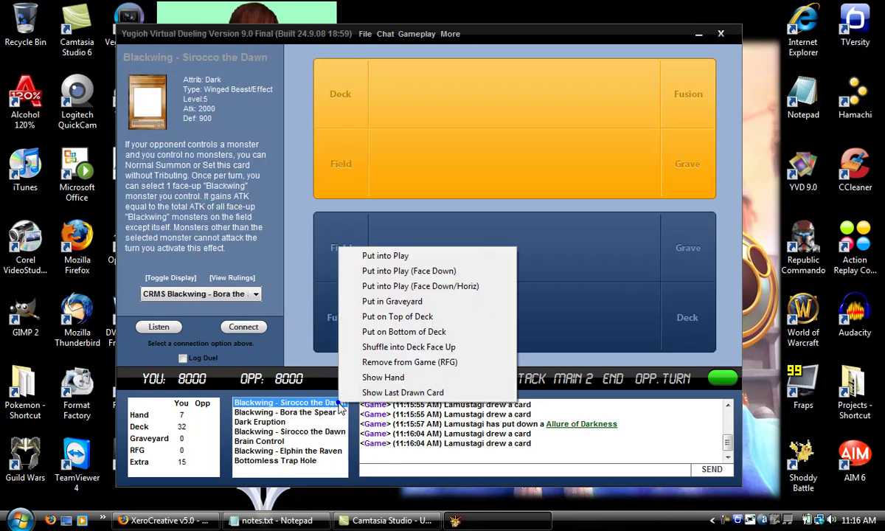
{"action": "right_click", "coordinate": [318, 403]}
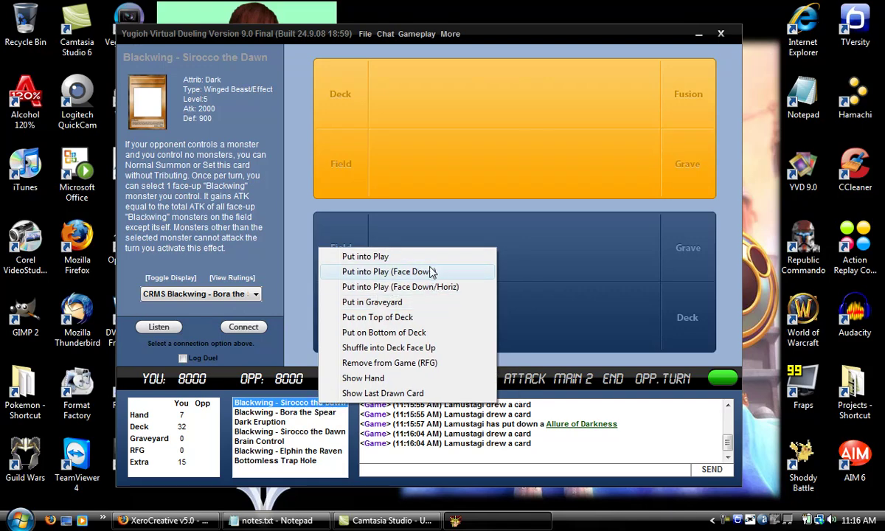
{"action": "left_click", "coordinate": [389, 362]}
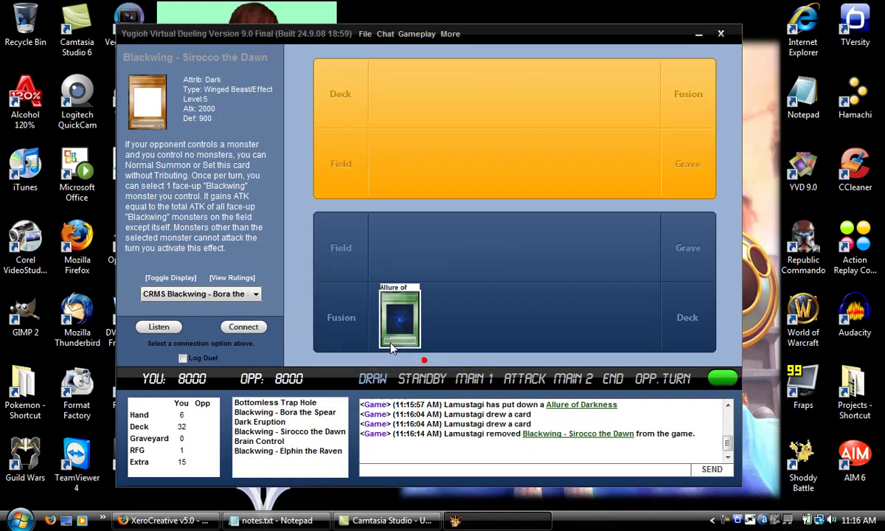
{"action": "right_click", "coordinate": [394, 341]}
{"action": "left_click", "coordinate": [454, 307]}
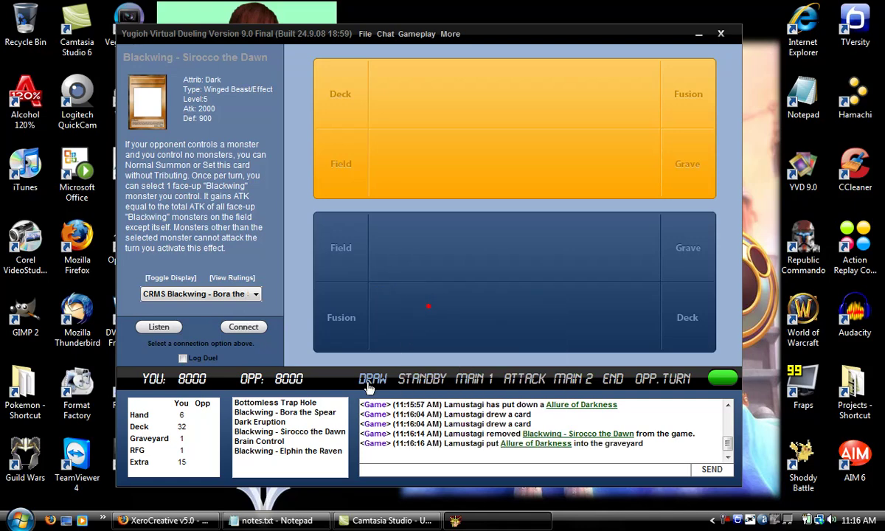
Put Blackwing - Sirocco the Dawn, Elphin the Raven and Bora the Spear into play, and send Bora the Spear to the graveyard.
{"action": "left_click", "coordinate": [337, 431]}
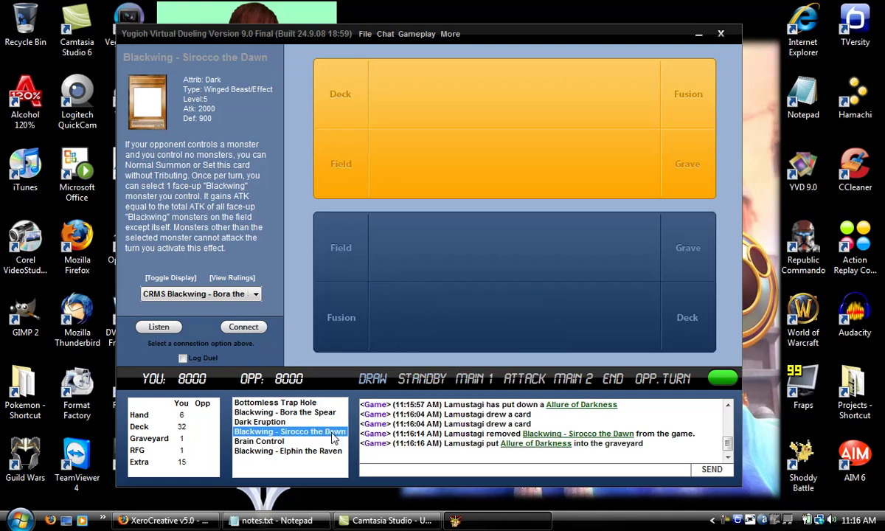
{"action": "double_click", "coordinate": [332, 434]}
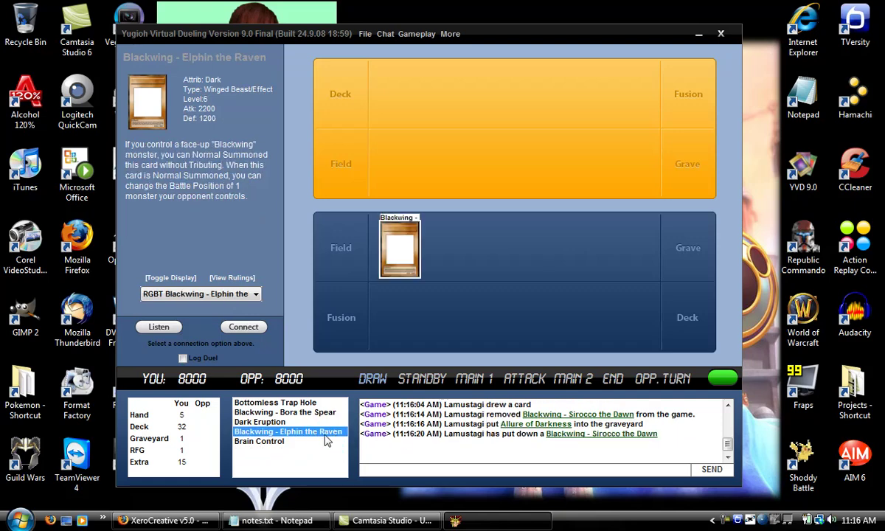
{"action": "double_click", "coordinate": [324, 432]}
{"action": "double_click", "coordinate": [323, 414]}
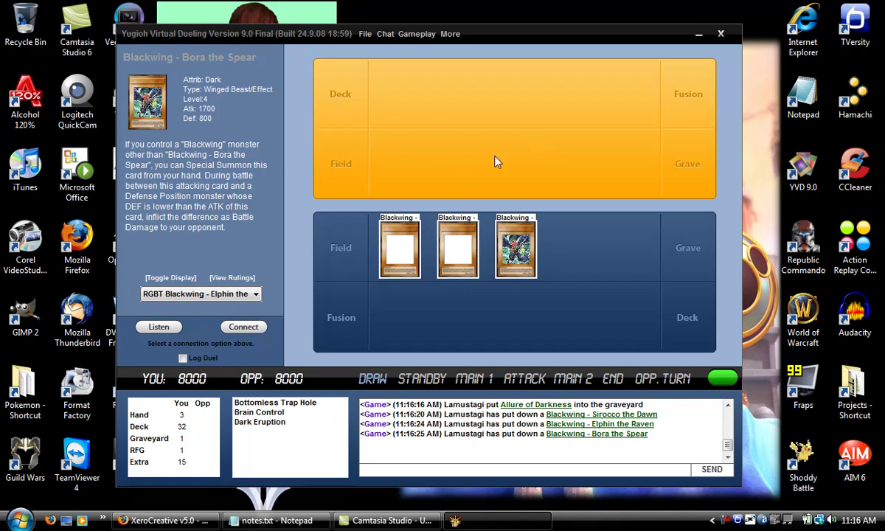
{"action": "right_click", "coordinate": [480, 223]}
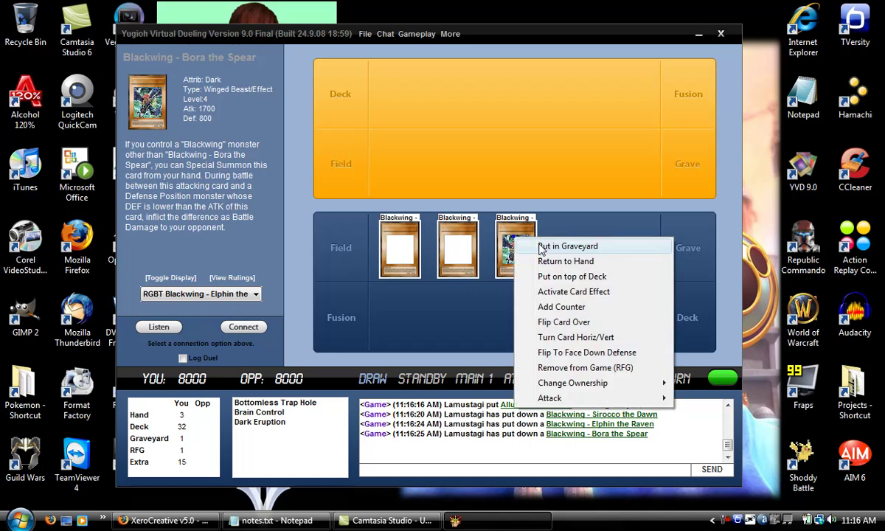
{"action": "left_click", "coordinate": [506, 230]}
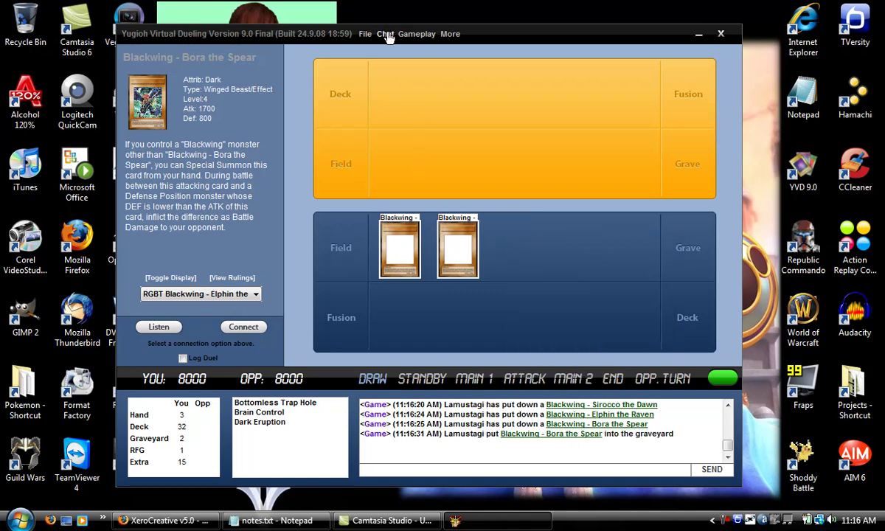
Review the available hand and deck gameplay commands, and view the cards in your own graveyard before closing it.
{"action": "left_click", "coordinate": [415, 34]}
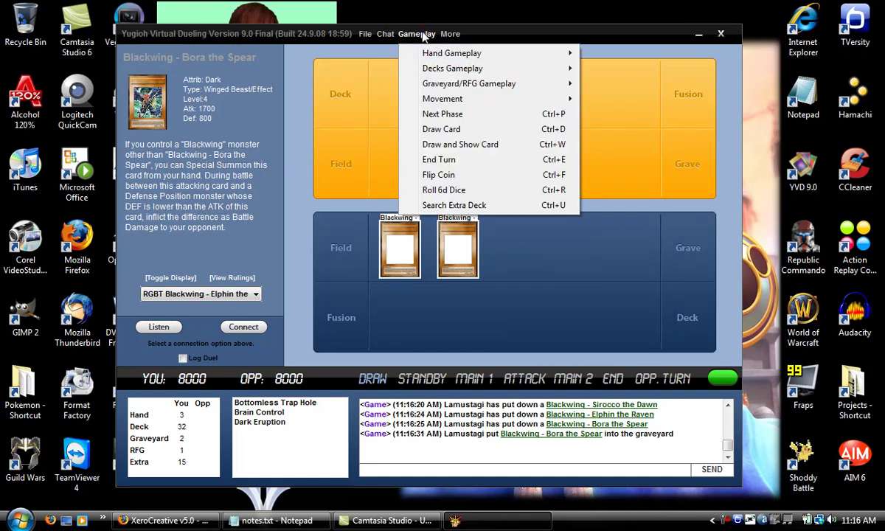
{"action": "mouse_move", "coordinate": [431, 56]}
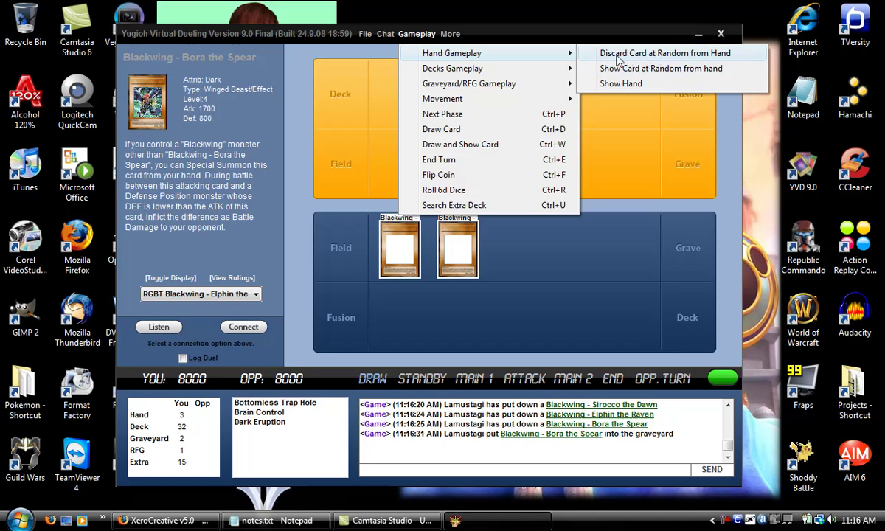
{"action": "mouse_move", "coordinate": [541, 68]}
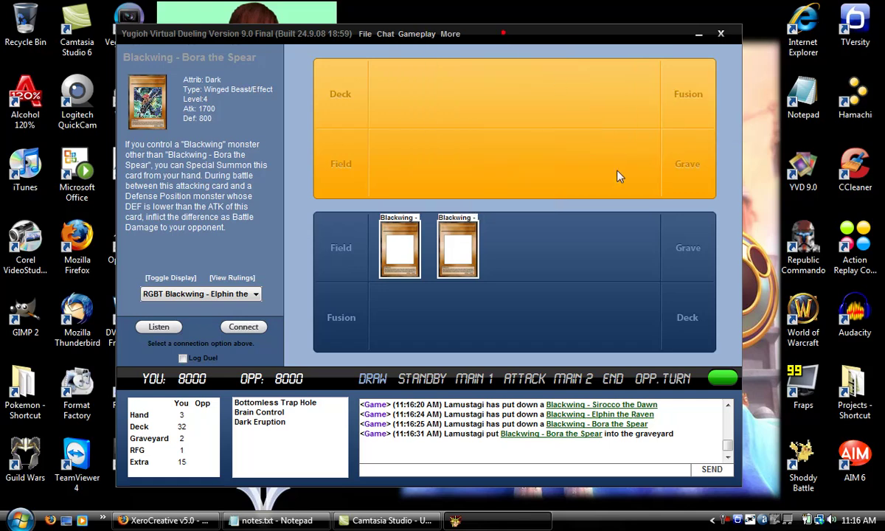
{"action": "left_click", "coordinate": [639, 217]}
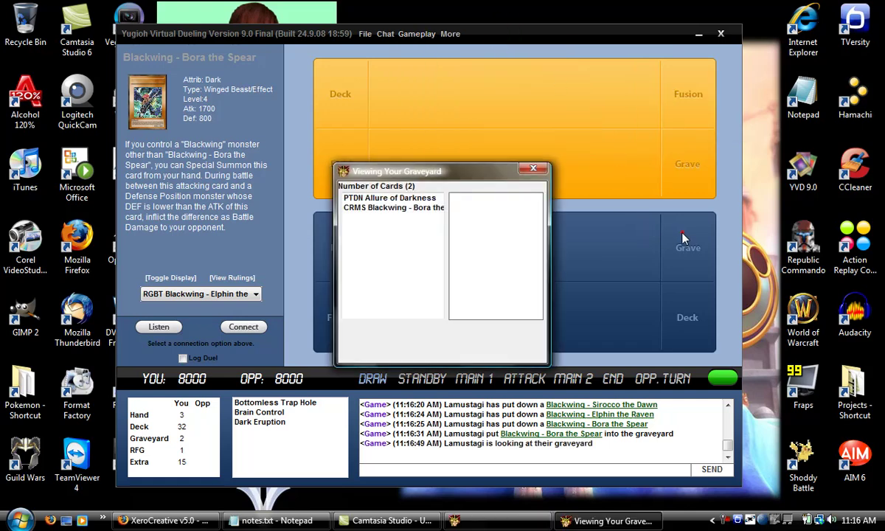
{"action": "left_click", "coordinate": [533, 169]}
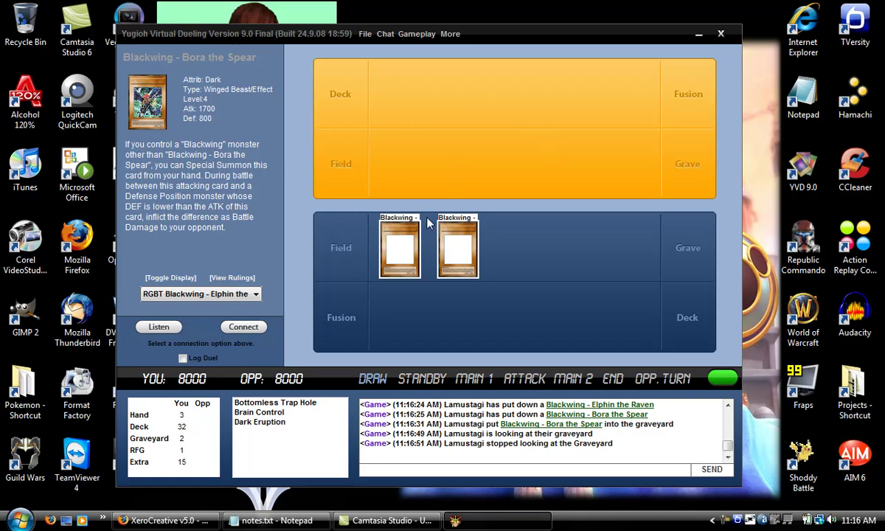
Put Blackwing - Elphin the Raven and Blackwing - Sirocco the Dawn from the field into the graveyard.
{"action": "right_click", "coordinate": [456, 231]}
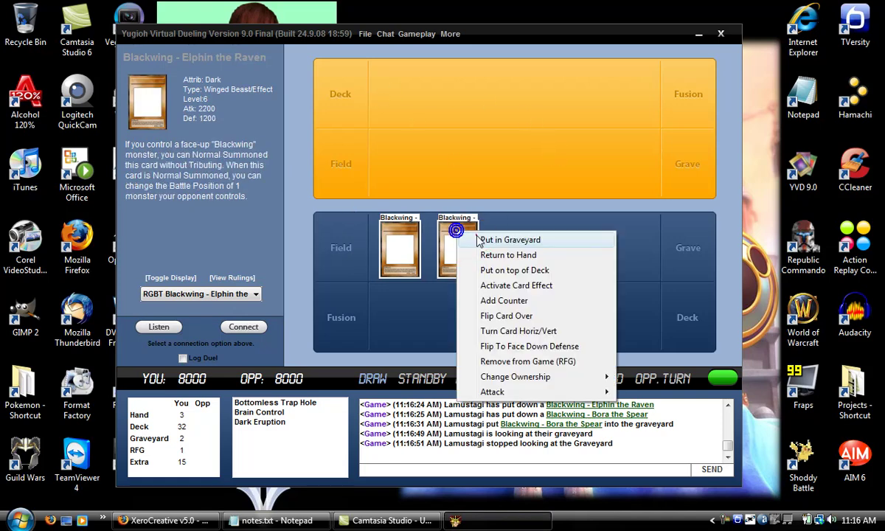
{"action": "left_click", "coordinate": [480, 241]}
{"action": "right_click", "coordinate": [413, 234]}
{"action": "left_click", "coordinate": [462, 240]}
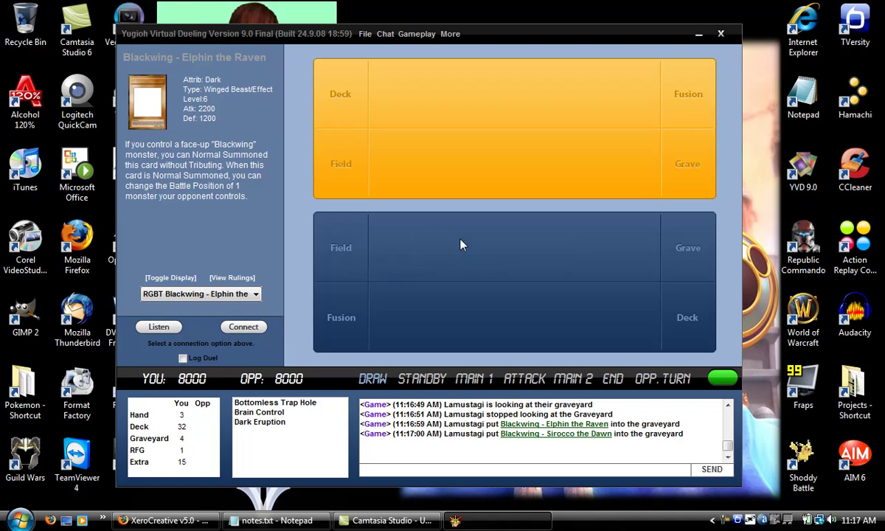
Review the duel field's commands, including the phase choices, life points, ending the turn, changing the playfield, sticky notes and tokens.
{"action": "right_click", "coordinate": [383, 211]}
{"action": "right_click", "coordinate": [452, 136]}
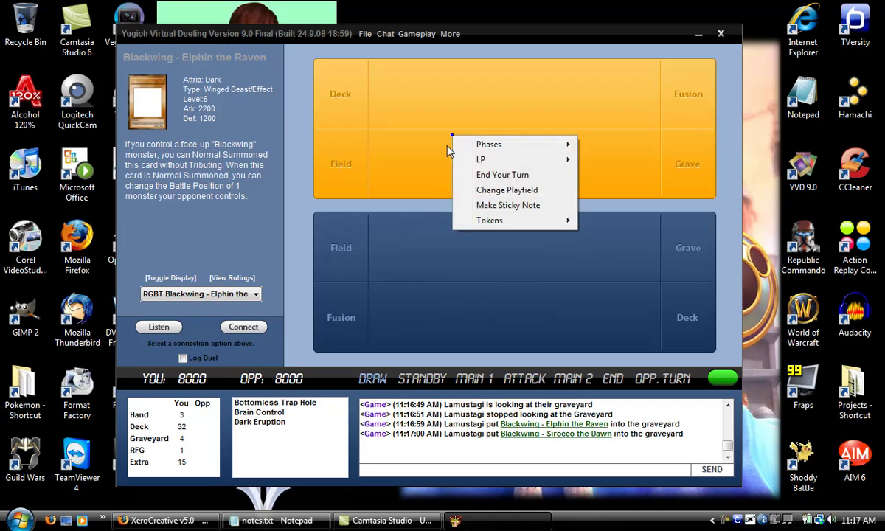
{"action": "mouse_move", "coordinate": [546, 146]}
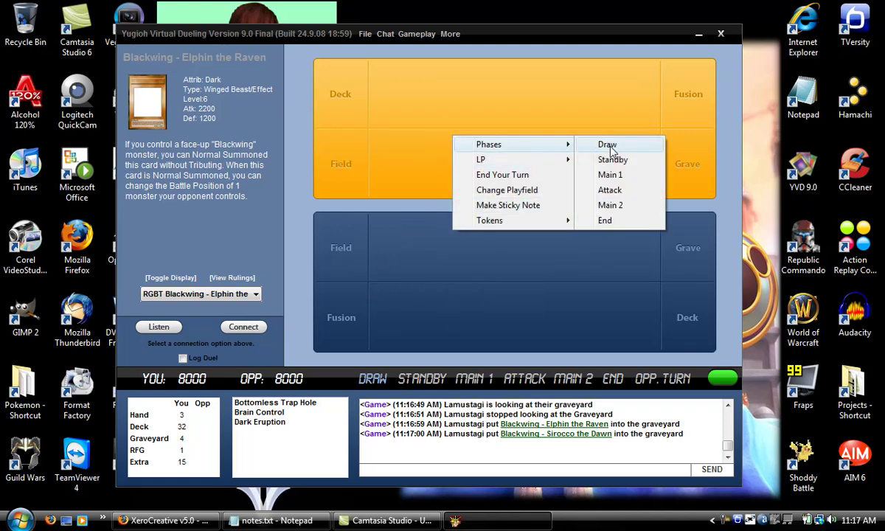
{"action": "mouse_move", "coordinate": [564, 159]}
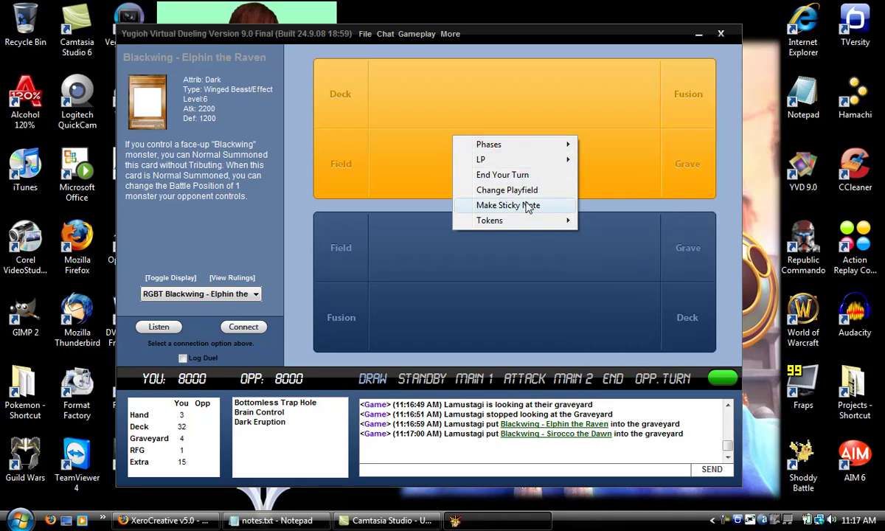
Use the chat commands to subtract 100 of your own life points twice with /sub 100 and add 100 back with /add 100.
{"action": "left_click", "coordinate": [434, 473]}
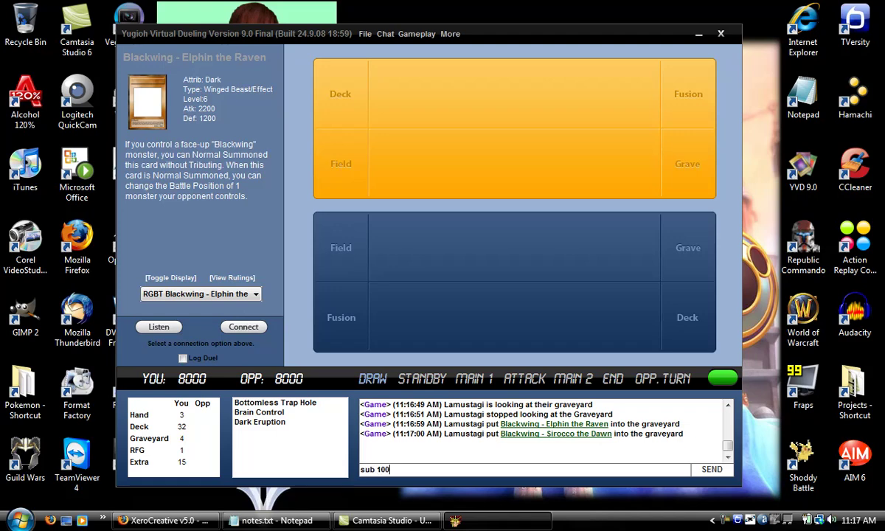
{"action": "key", "text": "Return"}
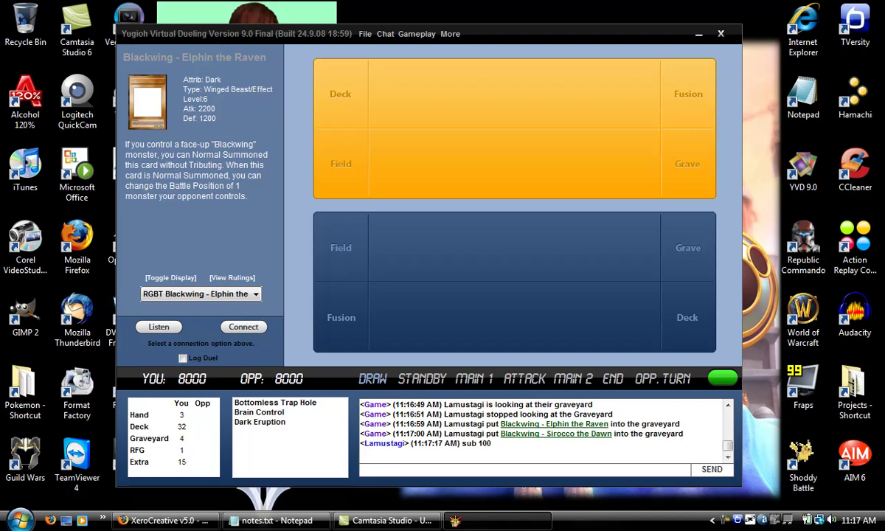
{"action": "type", "text": "/sub 100"}
{"action": "key", "text": "Return"}
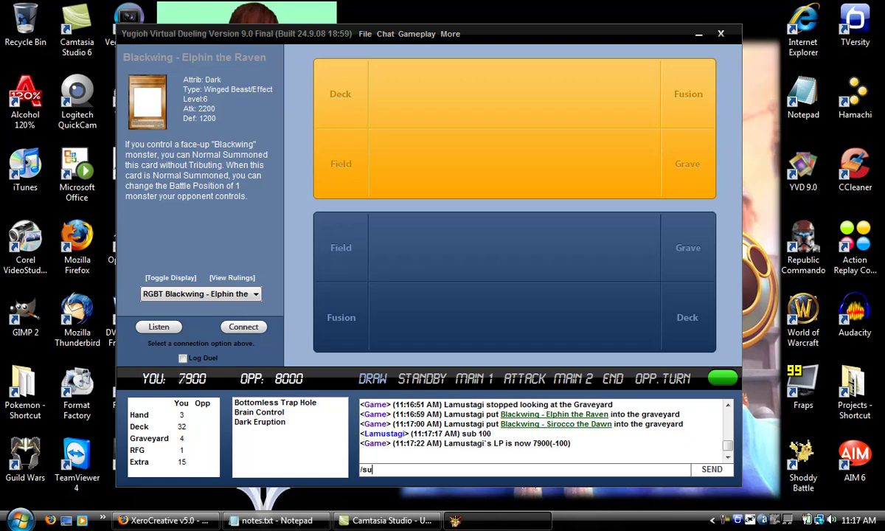
{"action": "type", "text": "/sub 100"}
{"action": "key", "text": "Return"}
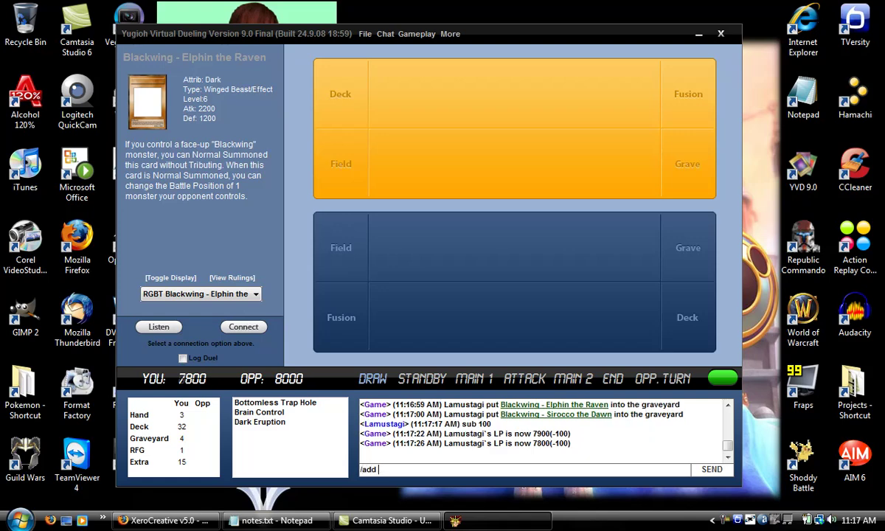
{"action": "key", "text": "Return"}
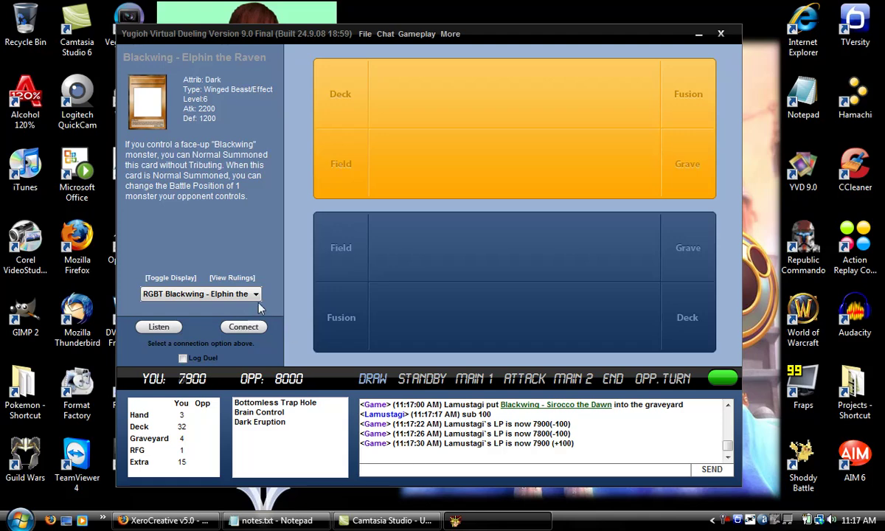
{"action": "left_click_drag", "start_coordinate": [481, 31], "coordinate": [476, 38]}
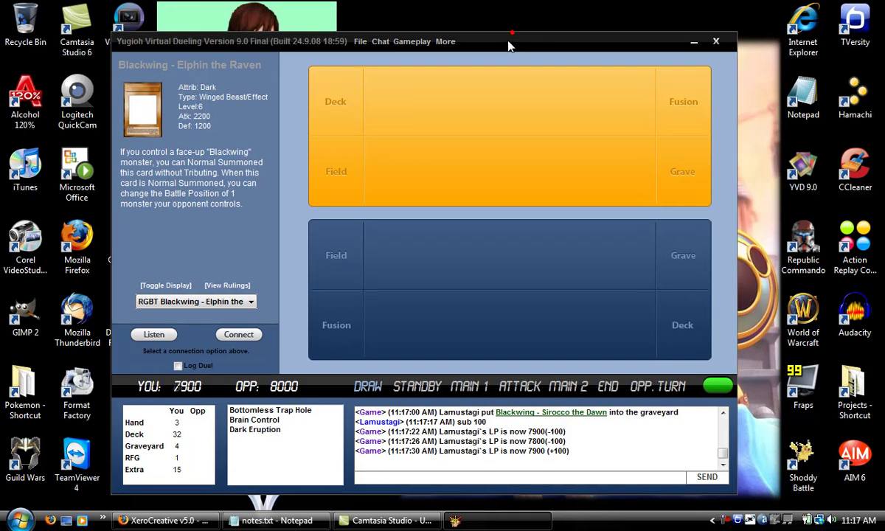